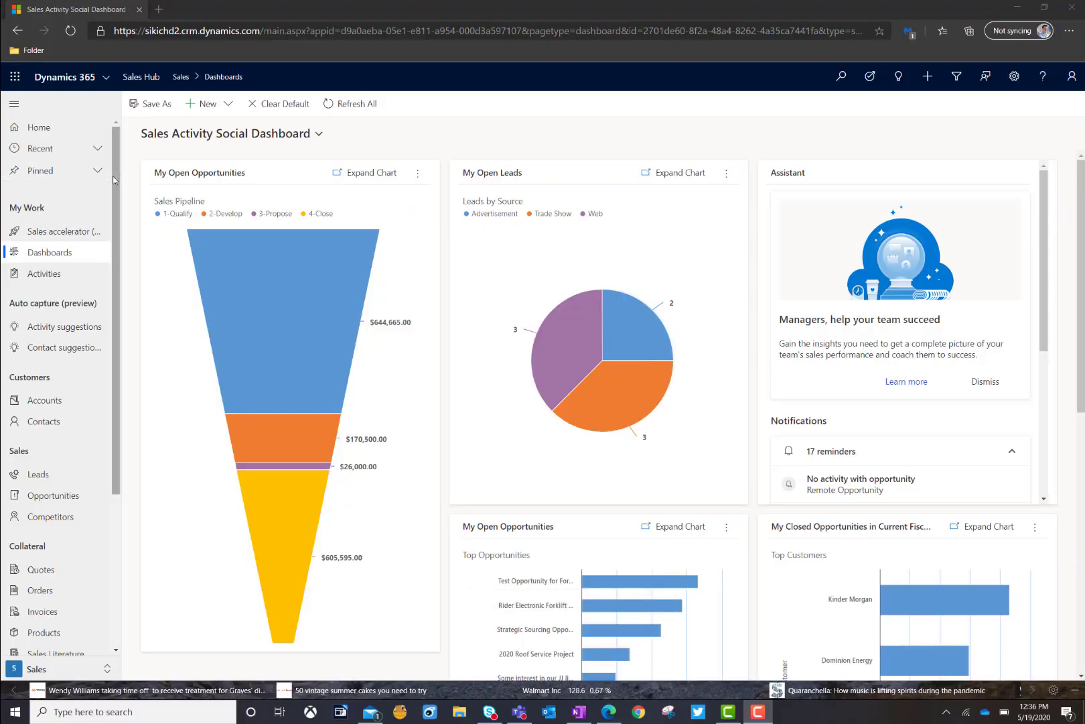
- Open Forecasts and switch to the 2020 Business Forecast Quarterly for FY2020 Q2
{"action": "left_click_drag", "start_coordinate": [114, 179], "coordinate": [114, 350]}
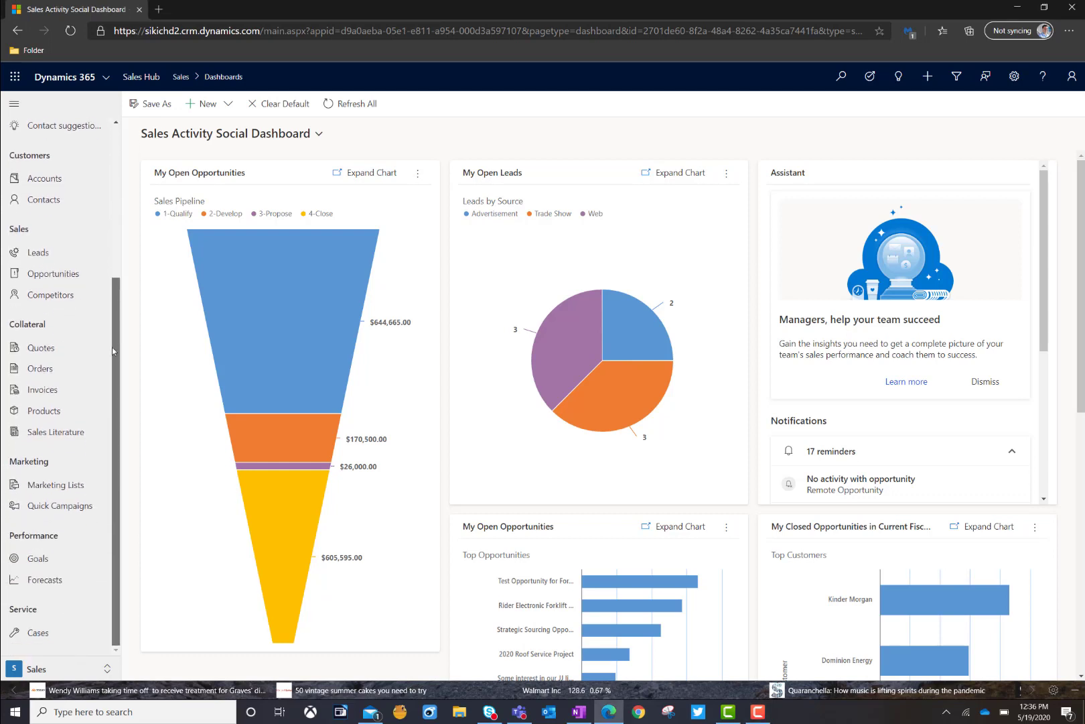
{"action": "left_click", "coordinate": [41, 582]}
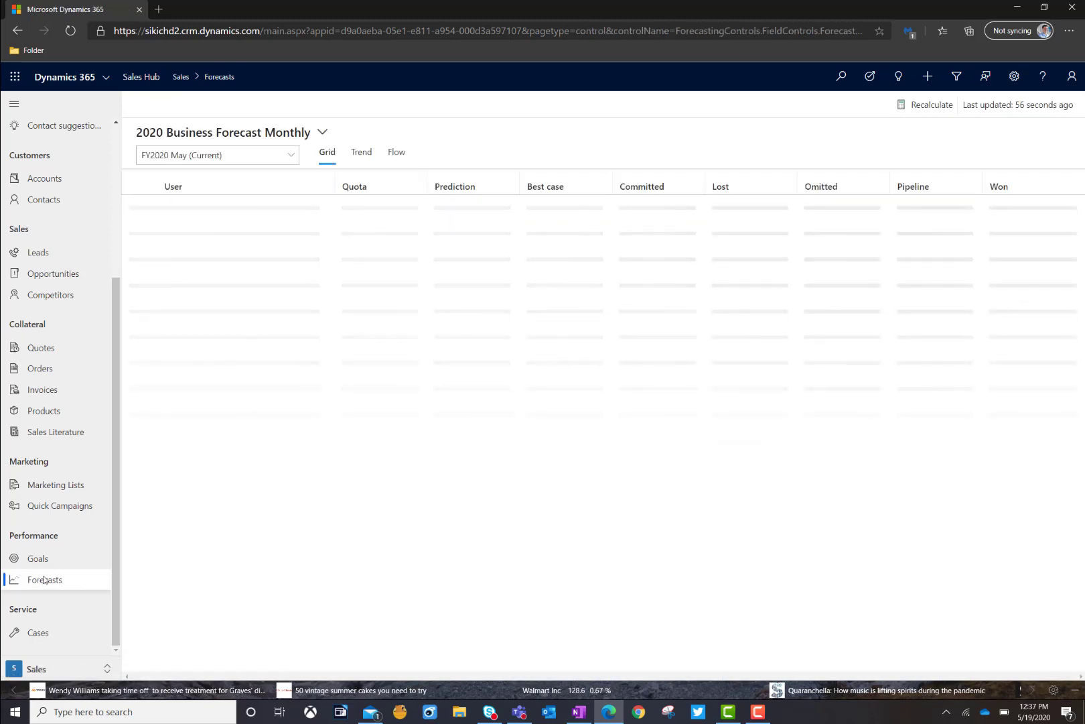
{"action": "left_click", "coordinate": [323, 134]}
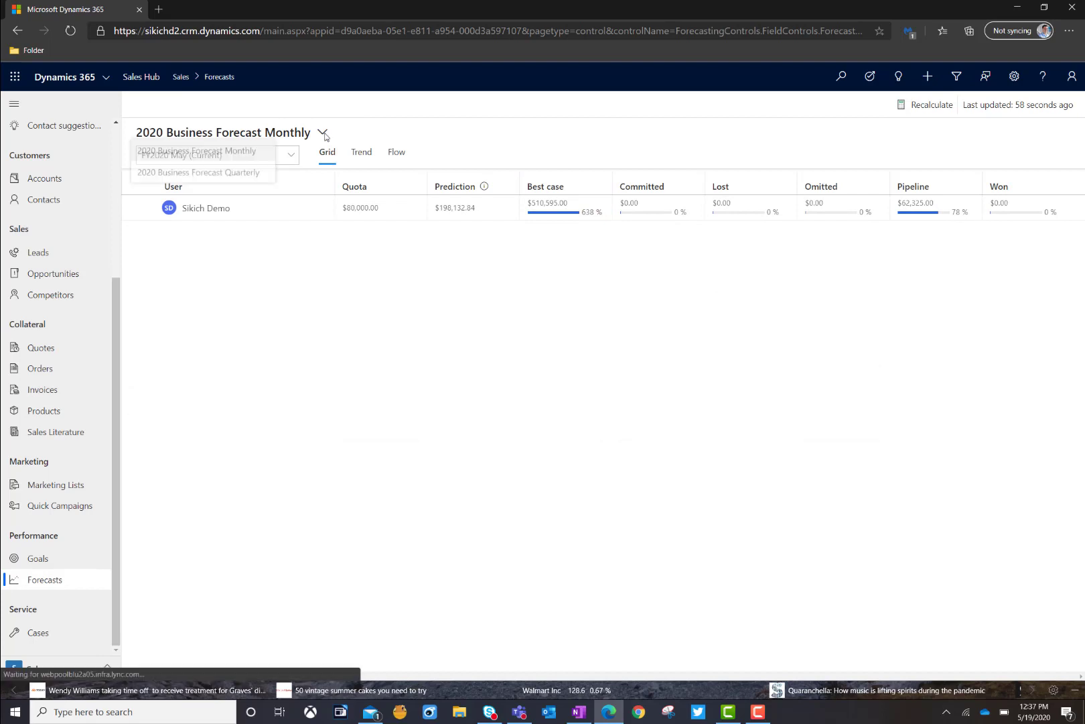
{"action": "left_click", "coordinate": [254, 174]}
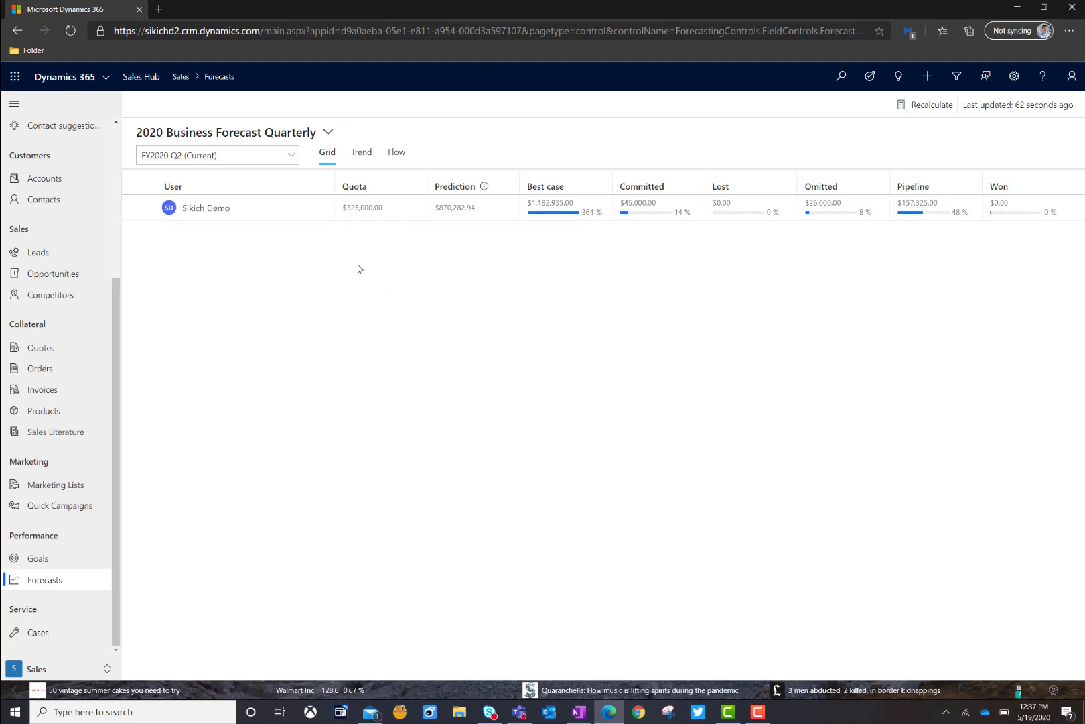
- In the enlarged Underlying Records panel, change the $85,000 Microsoft opportunity's forecast category to Committed
{"action": "left_click", "coordinate": [269, 209]}
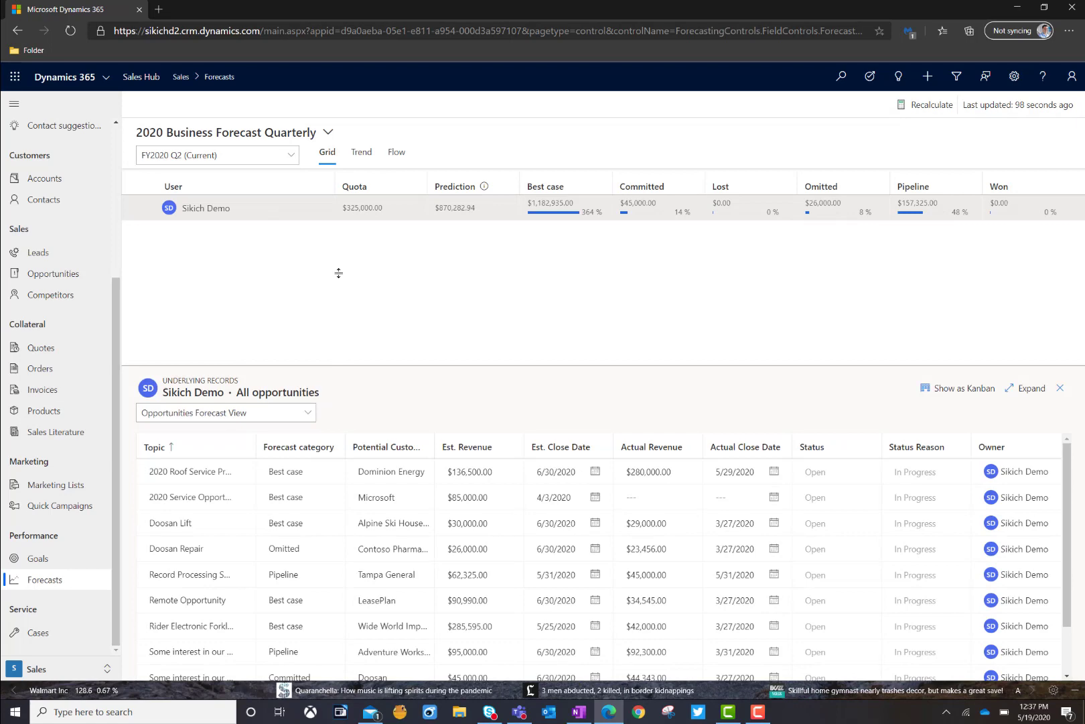
{"action": "left_click_drag", "start_coordinate": [339, 272], "coordinate": [340, 235]}
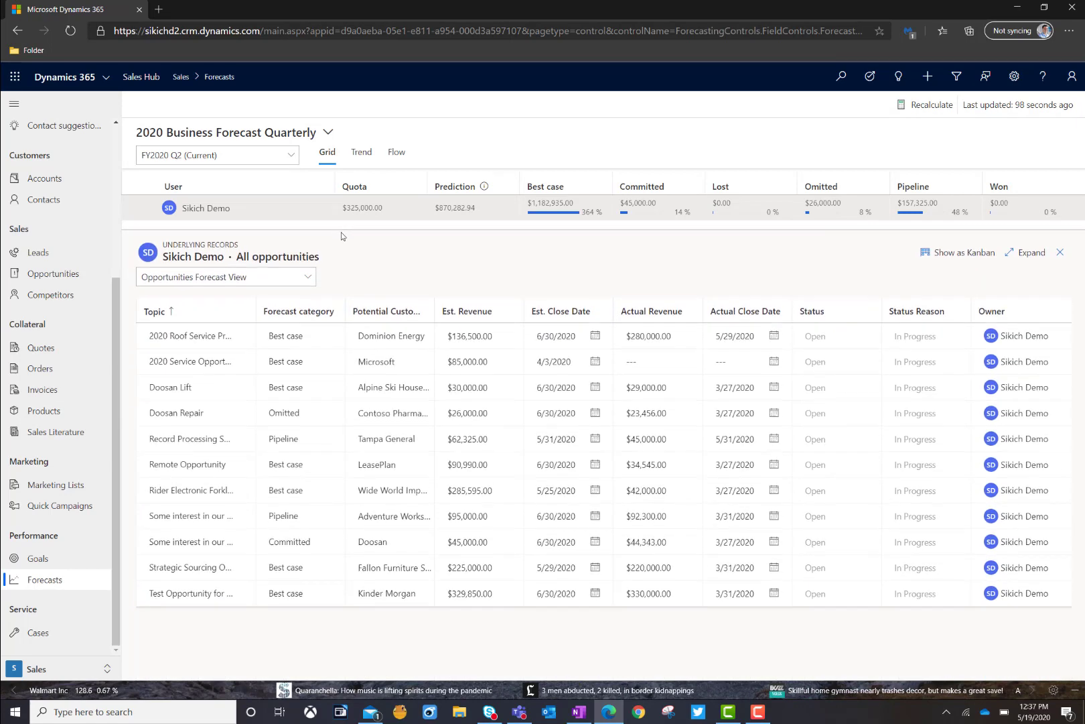
{"action": "left_click", "coordinate": [394, 336]}
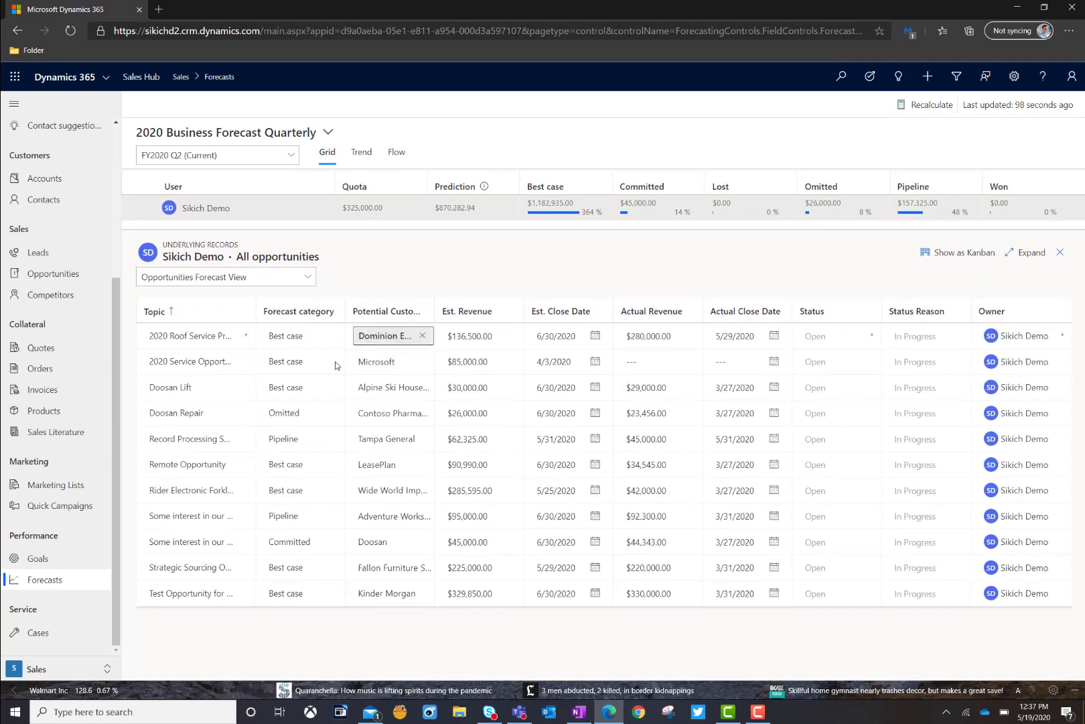
{"action": "left_click", "coordinate": [299, 411]}
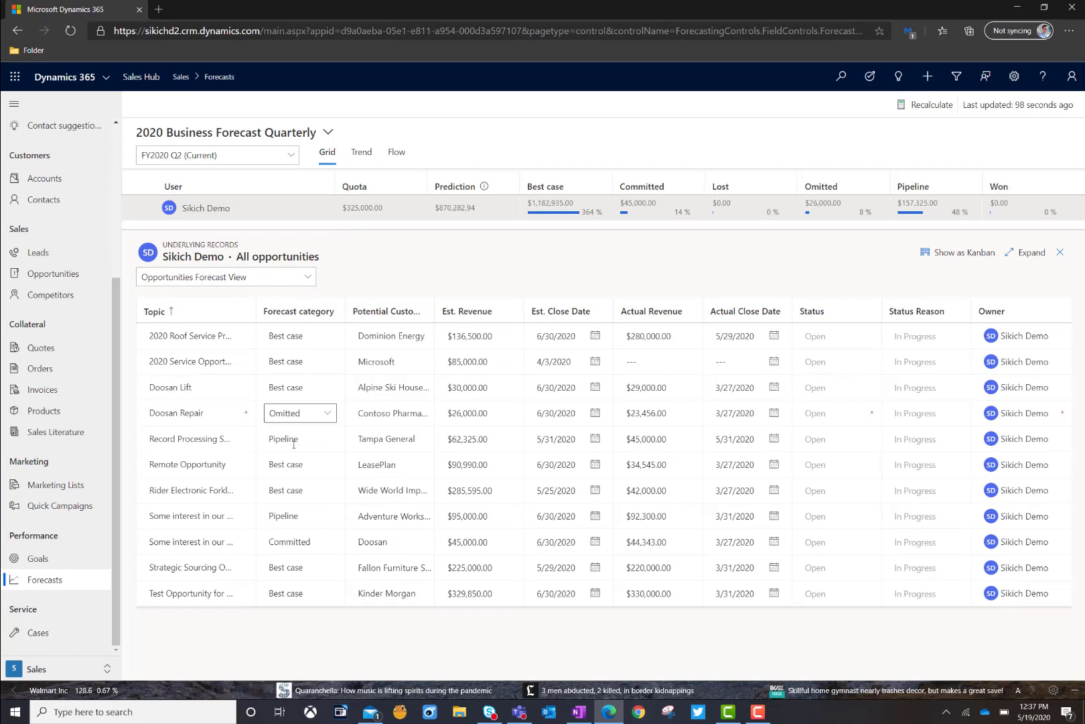
{"action": "left_click", "coordinate": [321, 429]}
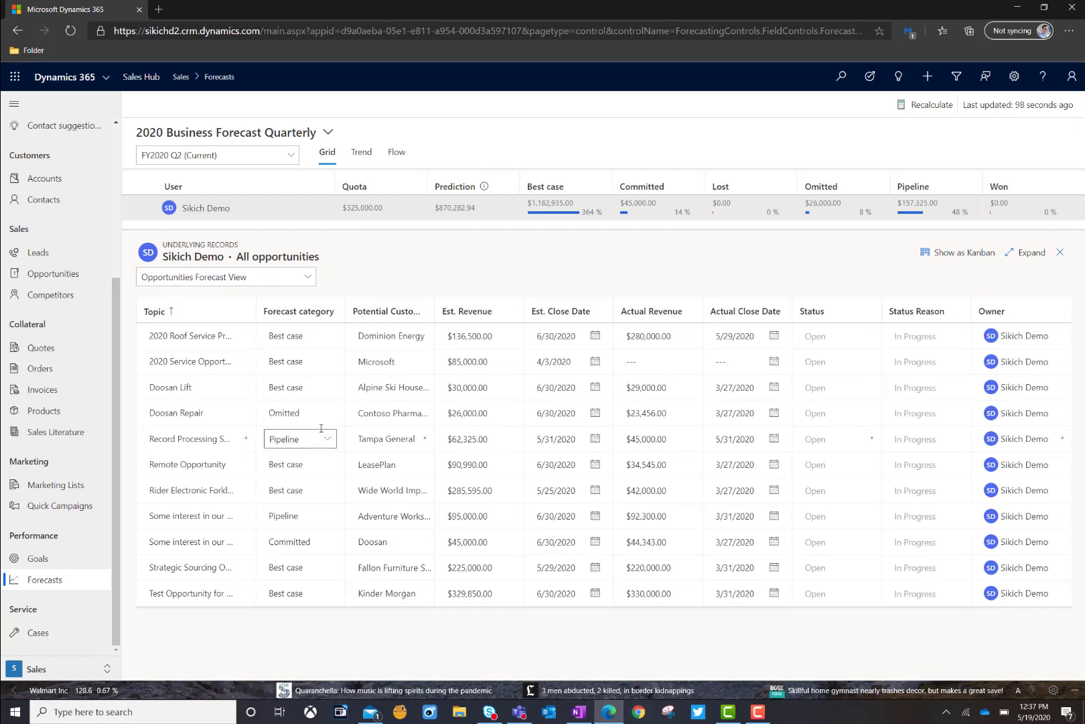
{"action": "left_click", "coordinate": [467, 357]}
{"action": "left_click", "coordinate": [305, 361]}
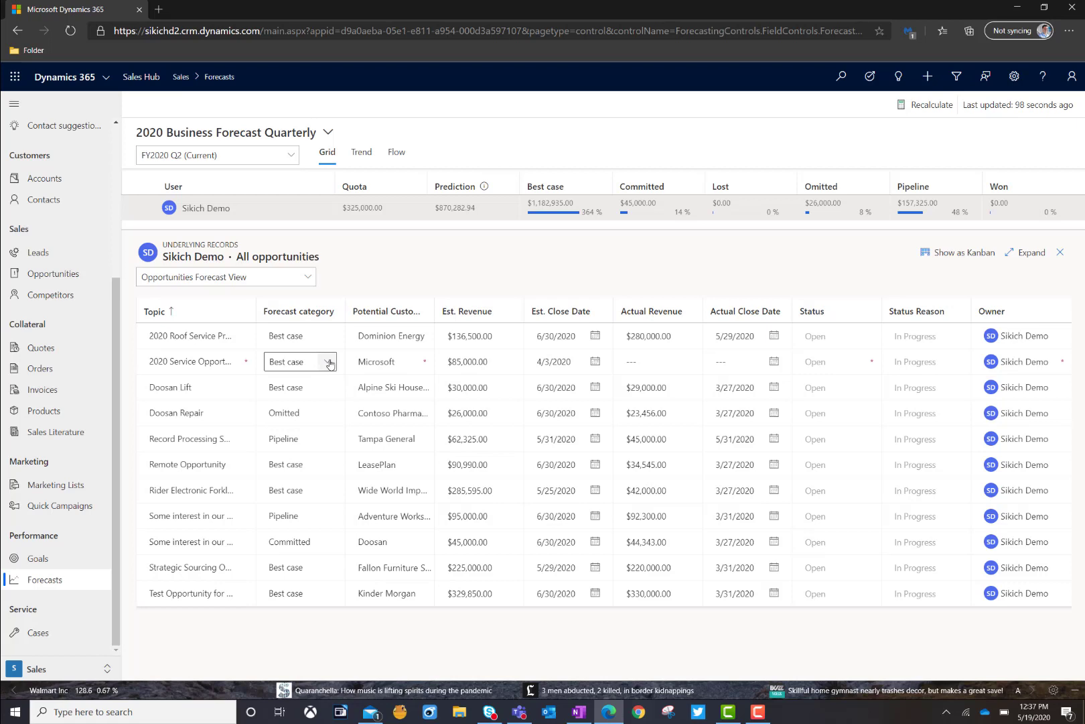
{"action": "left_click", "coordinate": [329, 364]}
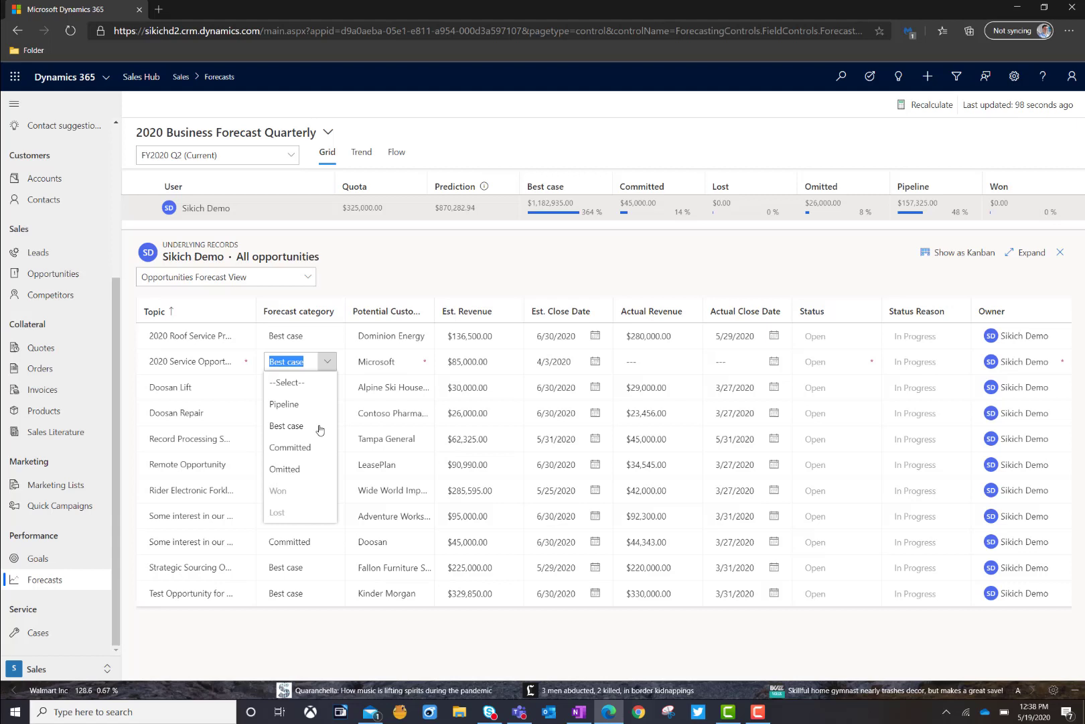
{"action": "left_click", "coordinate": [289, 448]}
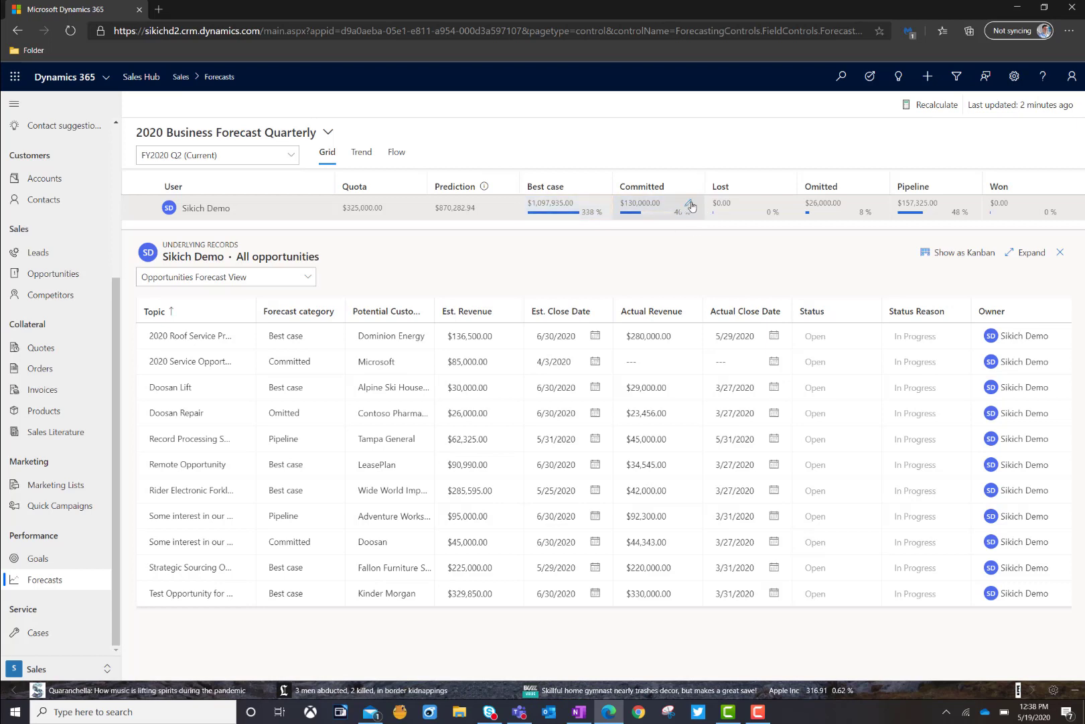
{"action": "left_click", "coordinate": [690, 204]}
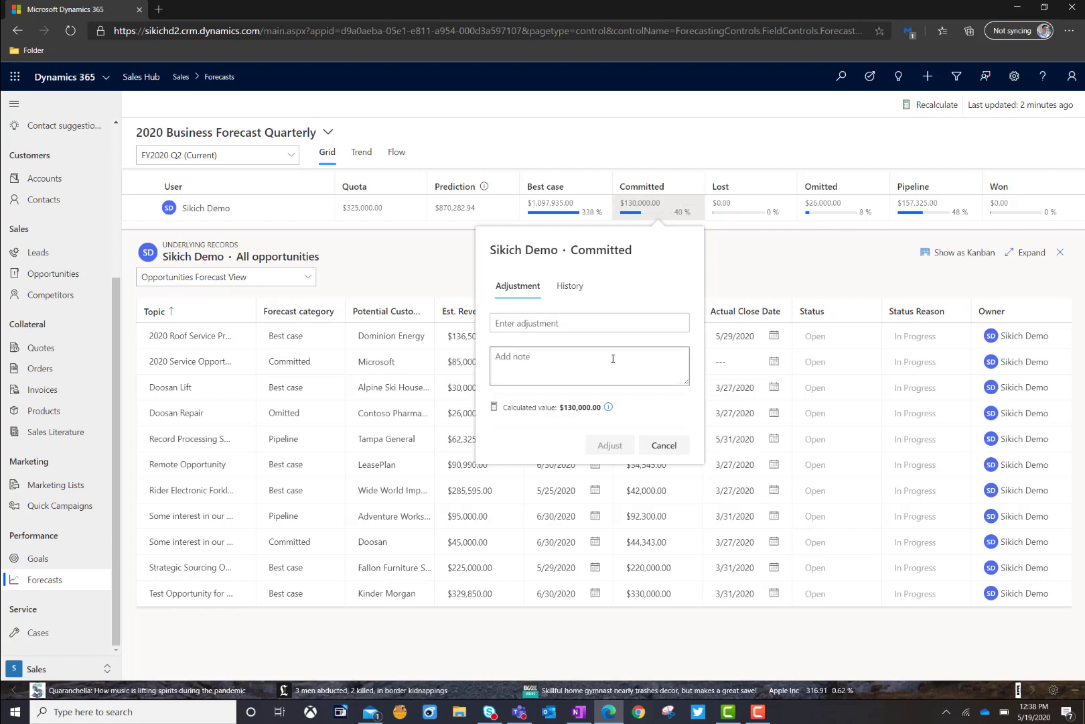
{"action": "left_click", "coordinate": [663, 446]}
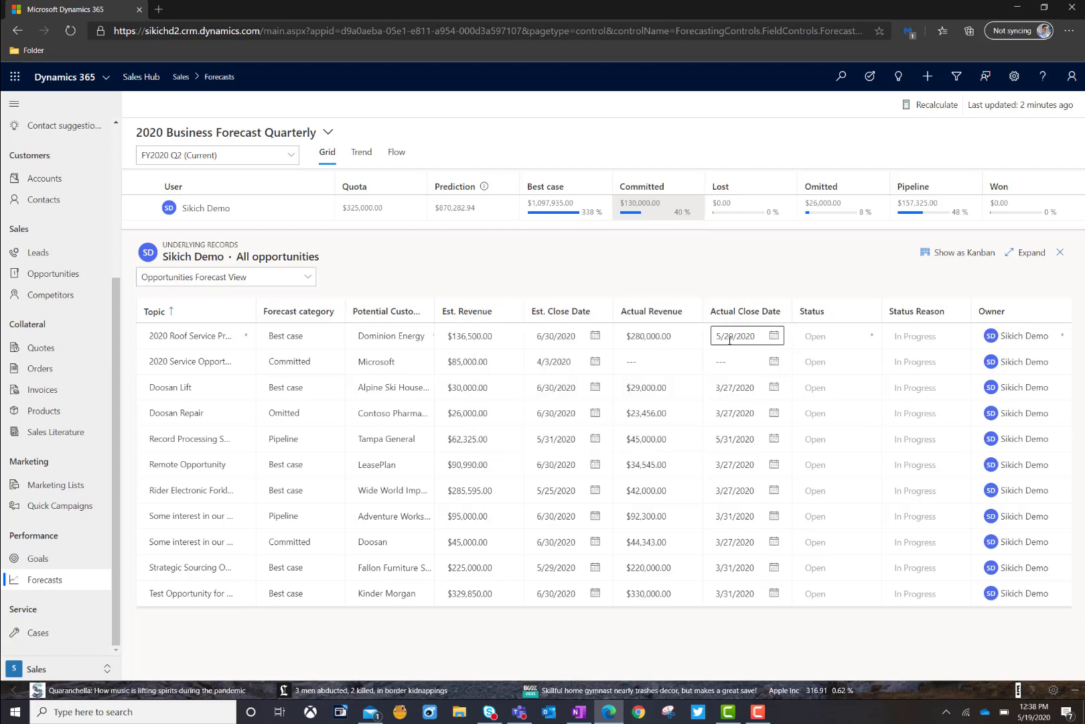
- Show the underlying opportunities as a Kanban board and drag the Doosan Lift card toward Pipeline
{"action": "left_click", "coordinate": [946, 255]}
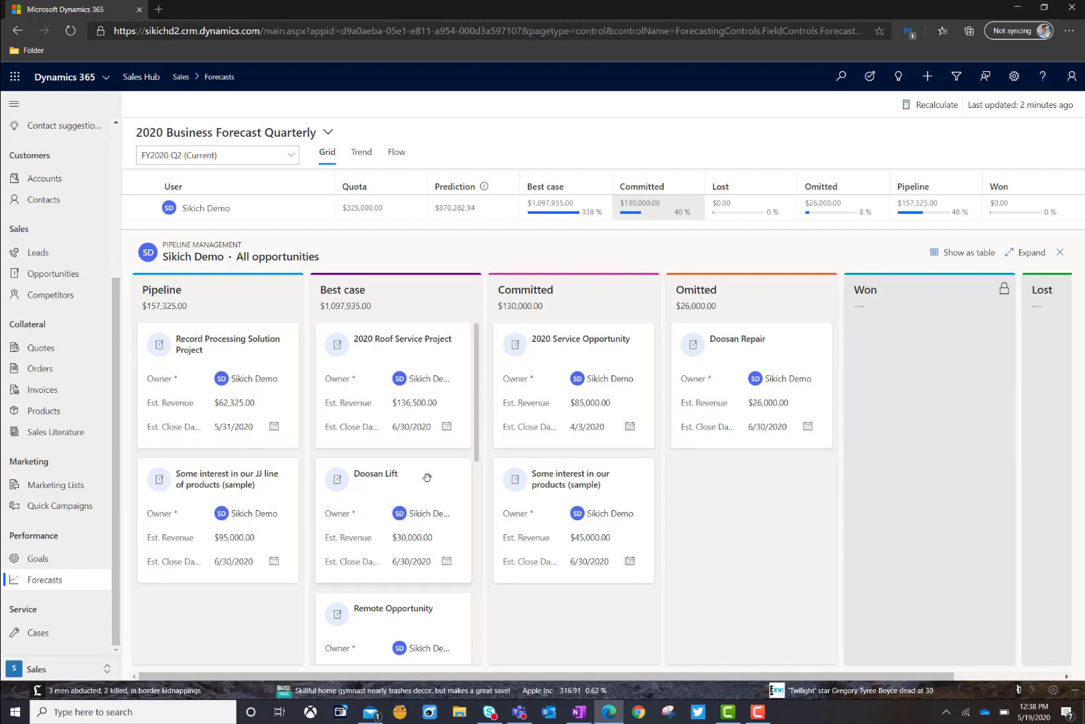
{"action": "left_click_drag", "start_coordinate": [427, 477], "coordinate": [372, 504]}
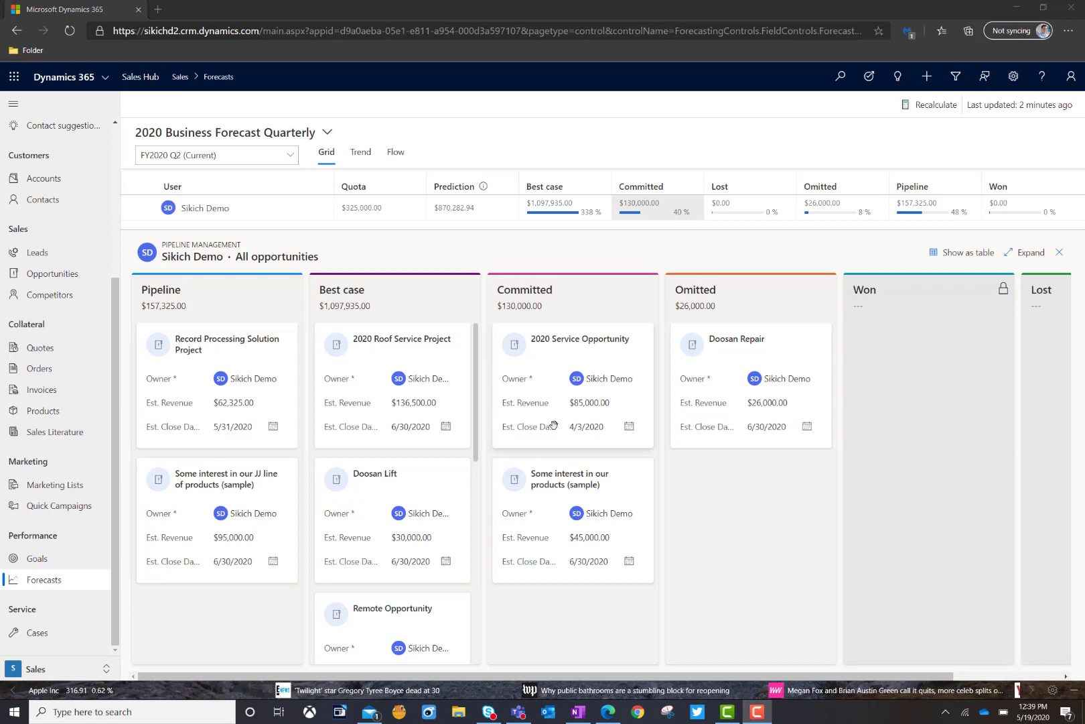
- Show the Trend chart and read the Committed and Pipeline values against the $325K quota
{"action": "left_click", "coordinate": [361, 153]}
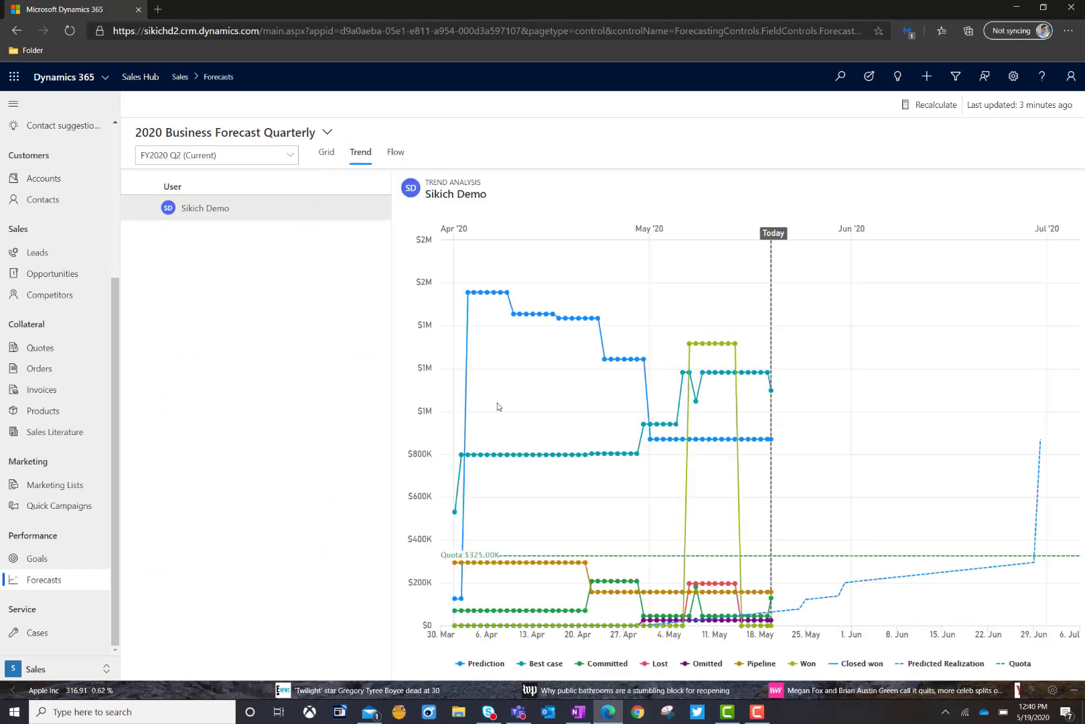
{"action": "mouse_move", "coordinate": [491, 451]}
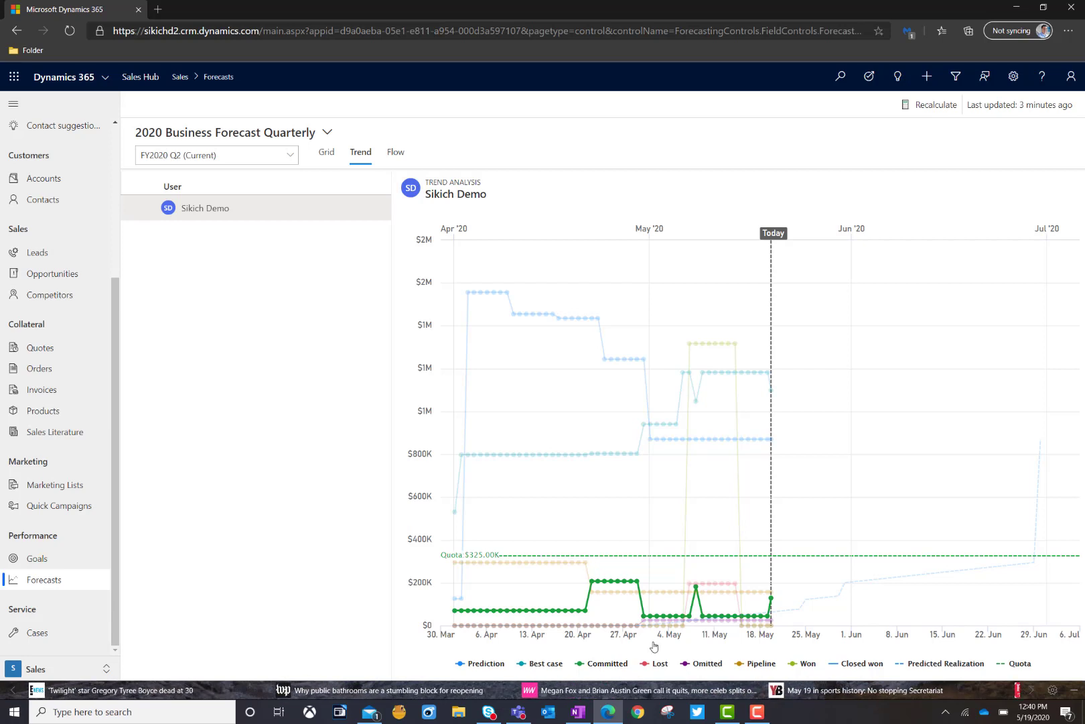
{"action": "mouse_move", "coordinate": [636, 584]}
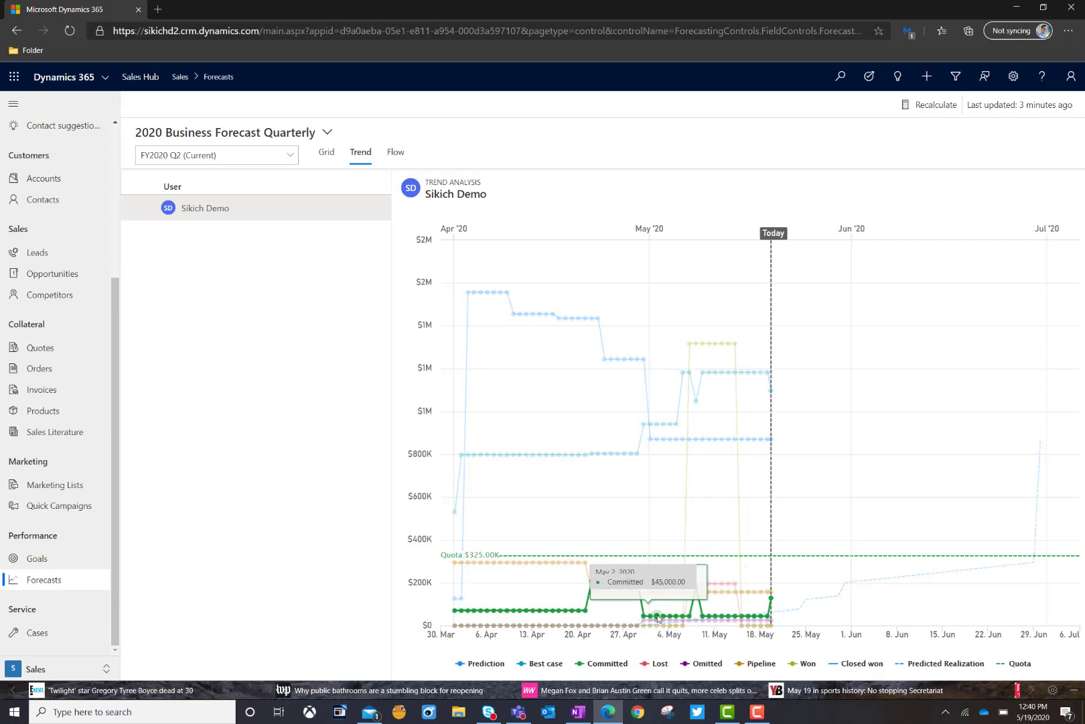
{"action": "mouse_move", "coordinate": [697, 588]}
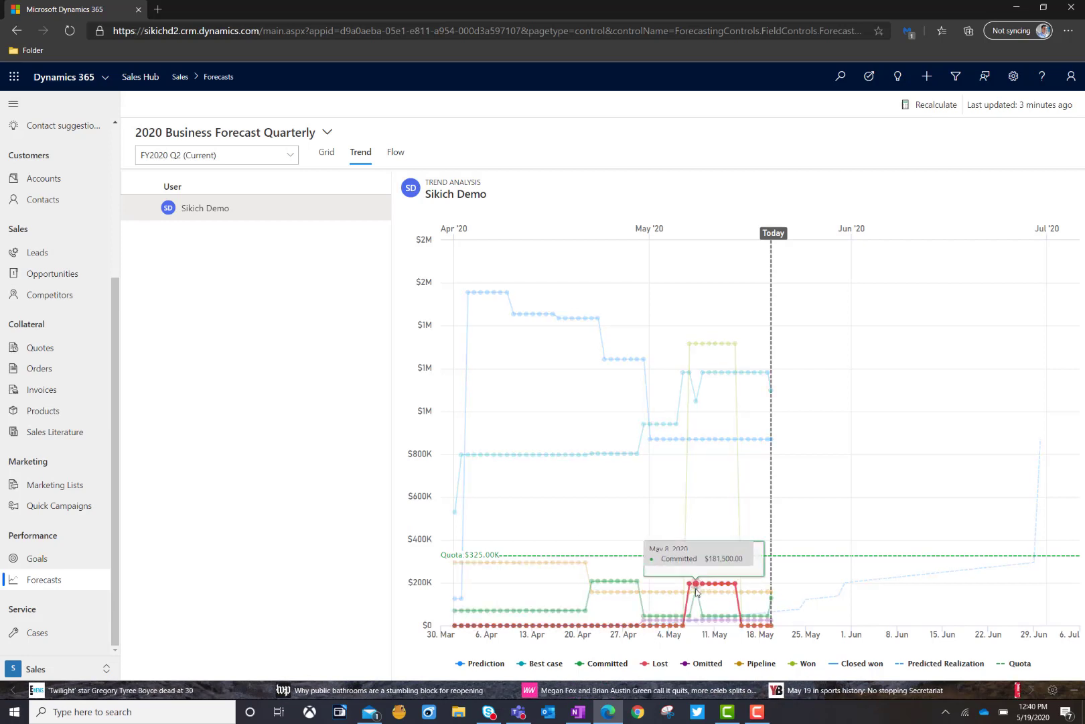
{"action": "mouse_move", "coordinate": [720, 619]}
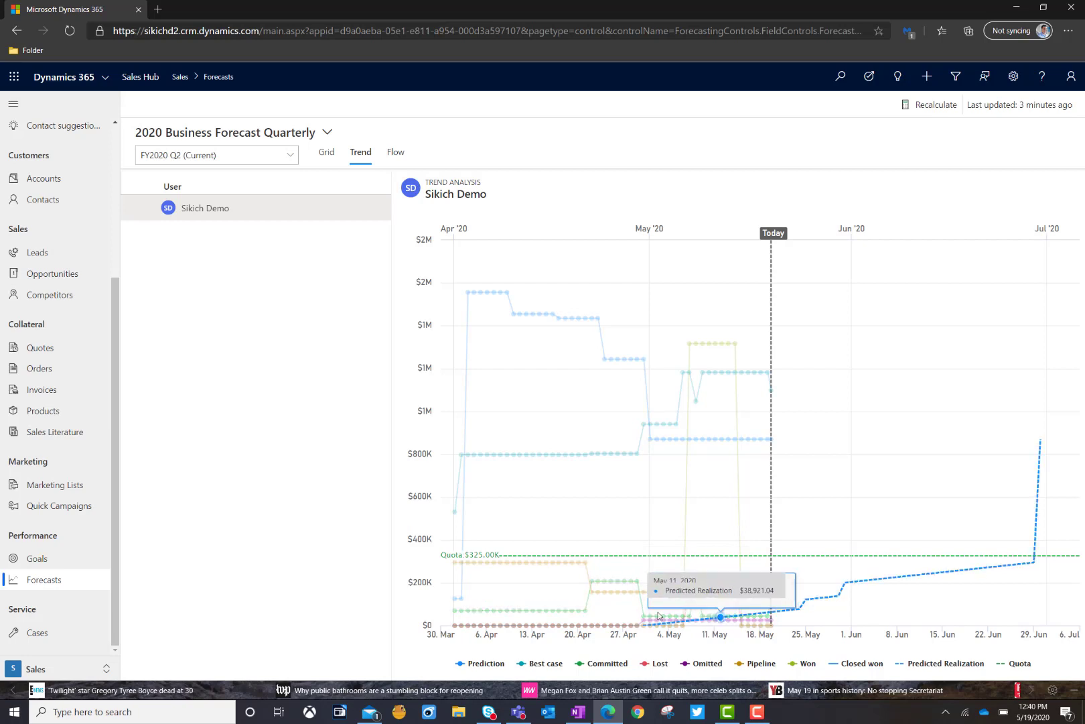
{"action": "mouse_move", "coordinate": [568, 570]}
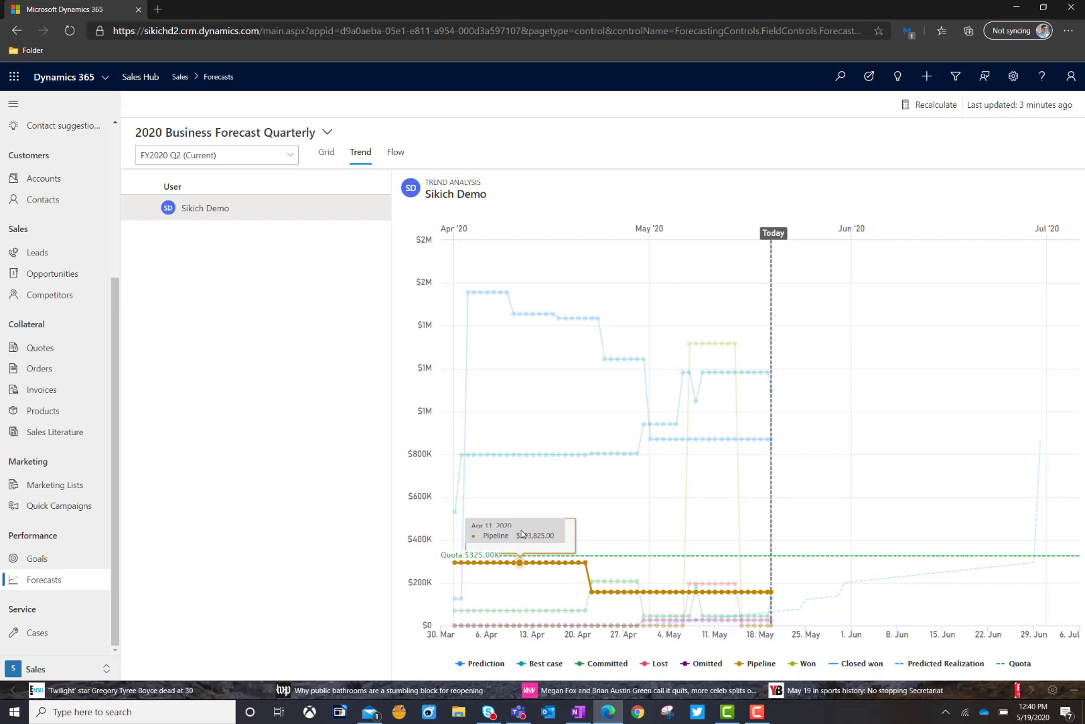
{"action": "mouse_move", "coordinate": [491, 297]}
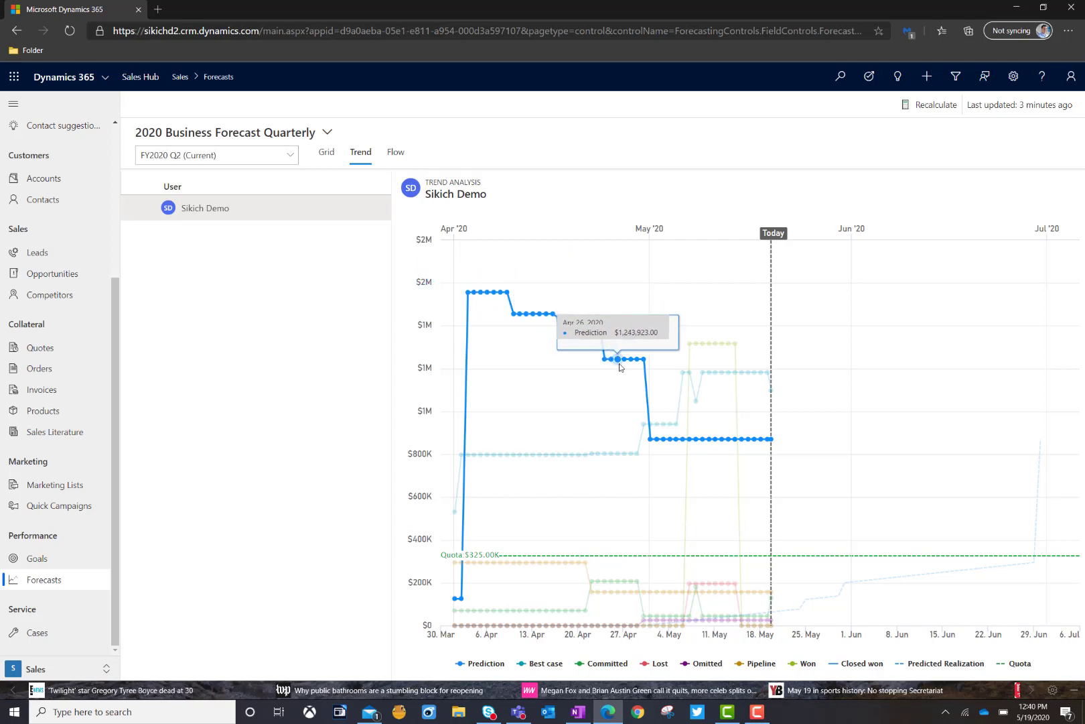
{"action": "mouse_move", "coordinate": [765, 374]}
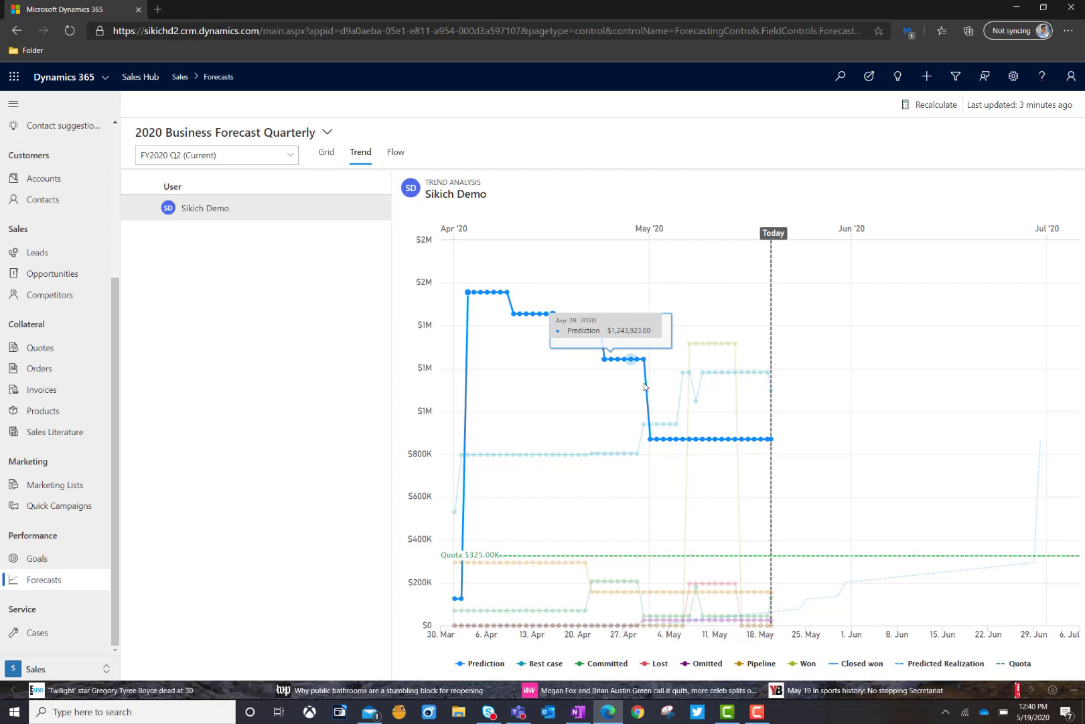
{"action": "mouse_move", "coordinate": [736, 585]}
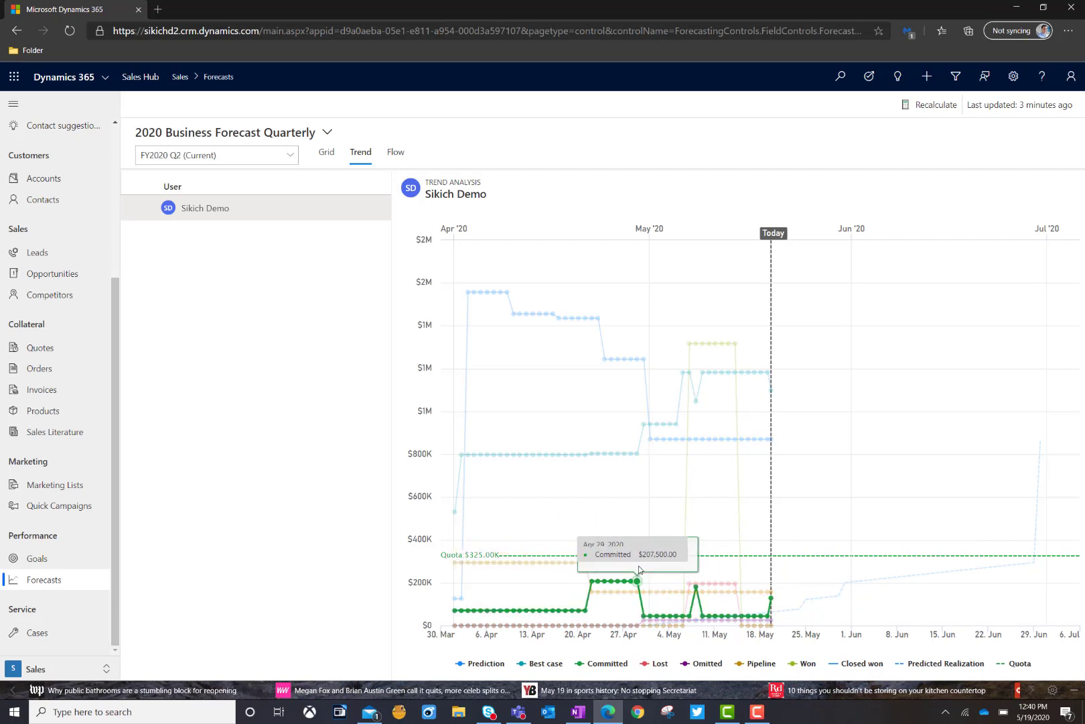
{"action": "mouse_move", "coordinate": [648, 560]}
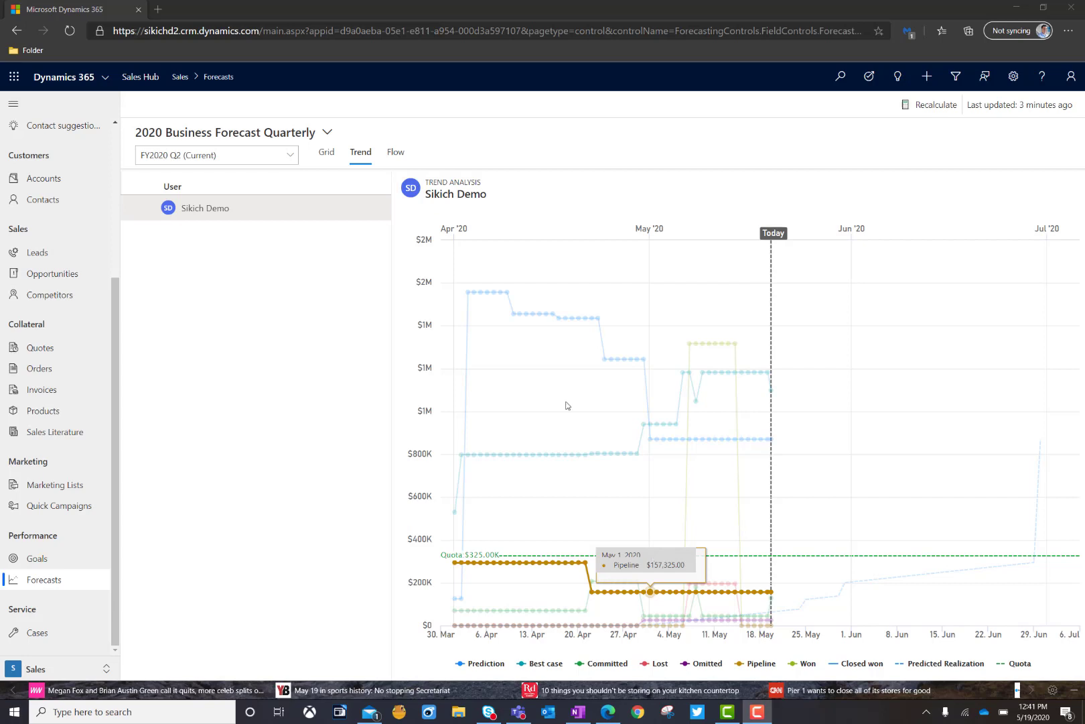
- Run the Flow analysis with Snapshot 1 set to Snap 4 and Snapshot 2 to Snap 7
{"action": "left_click", "coordinate": [397, 153]}
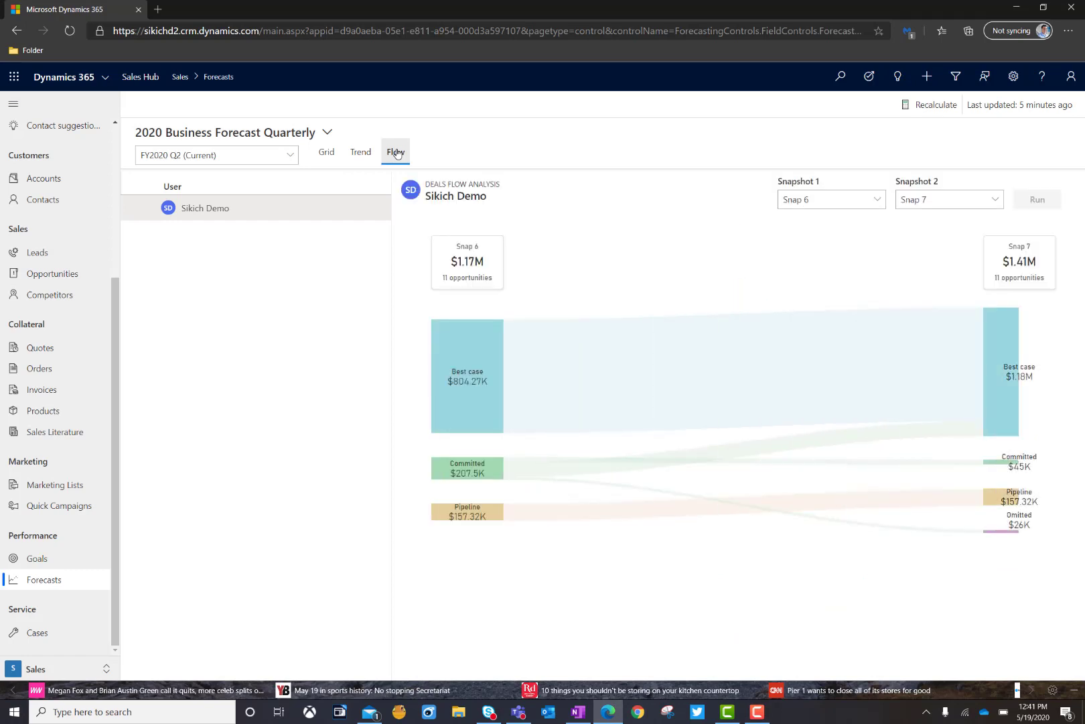
{"action": "mouse_move", "coordinate": [538, 357]}
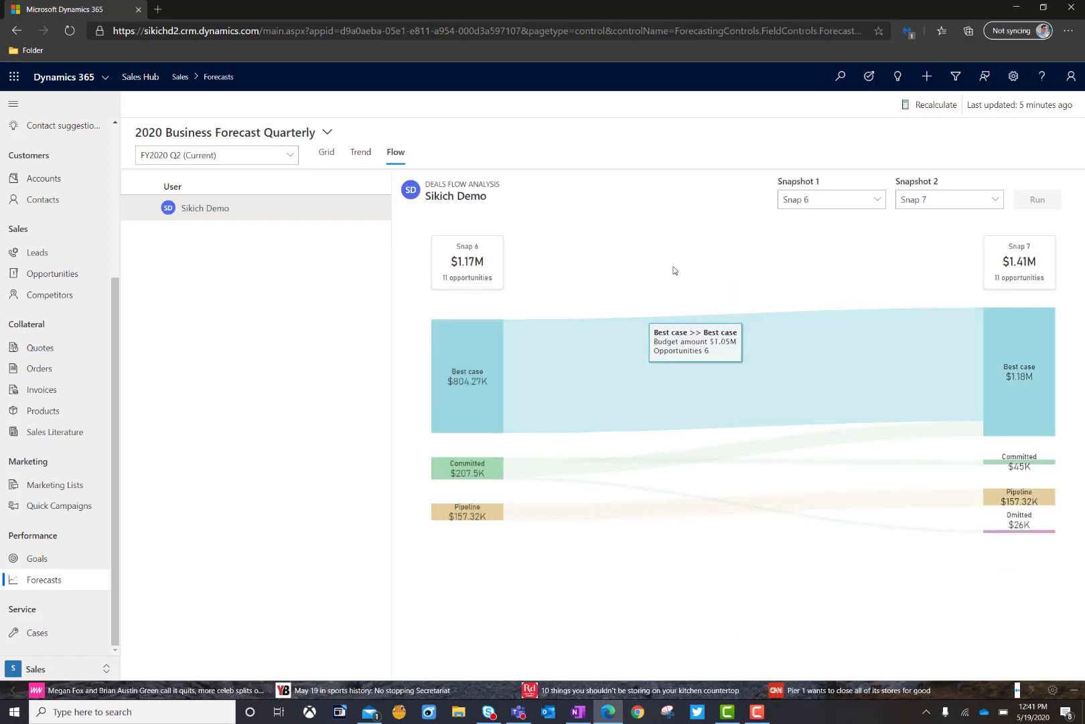
{"action": "left_click", "coordinate": [807, 201]}
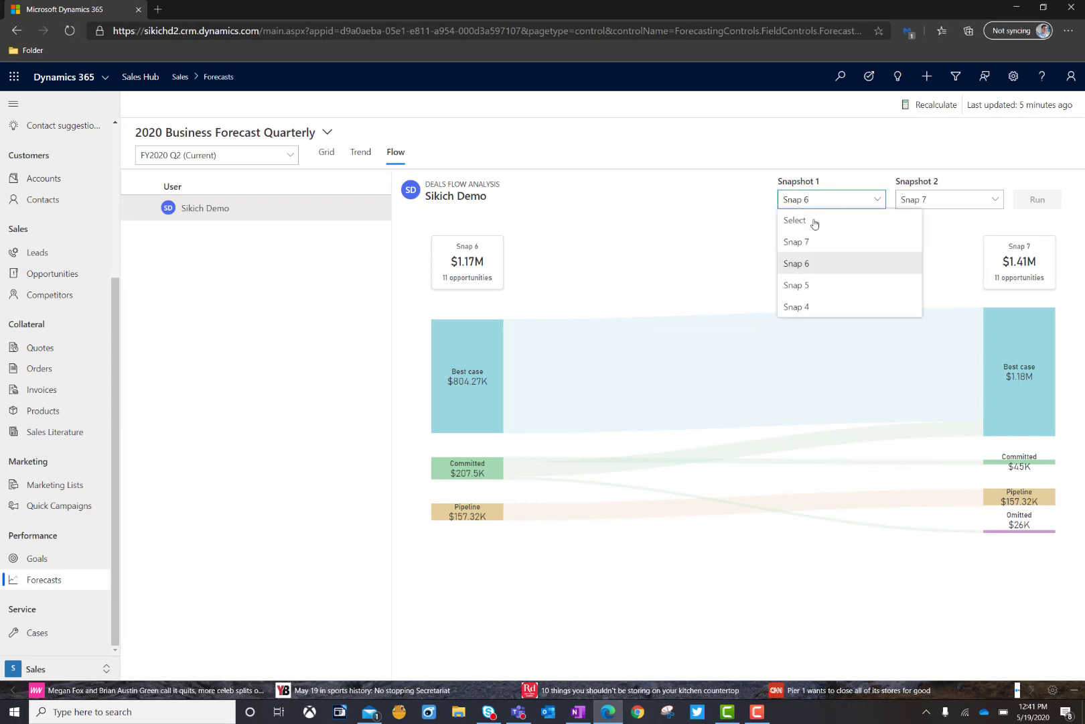
{"action": "left_click", "coordinate": [810, 307]}
{"action": "left_click", "coordinate": [944, 200]}
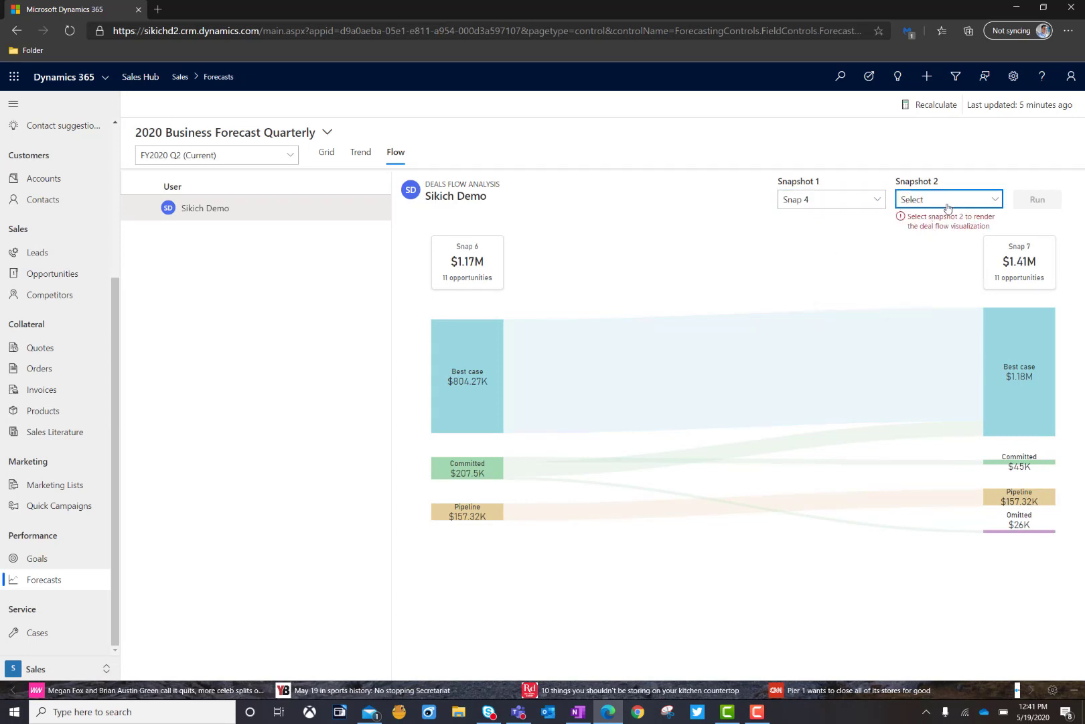
{"action": "left_click", "coordinate": [935, 242]}
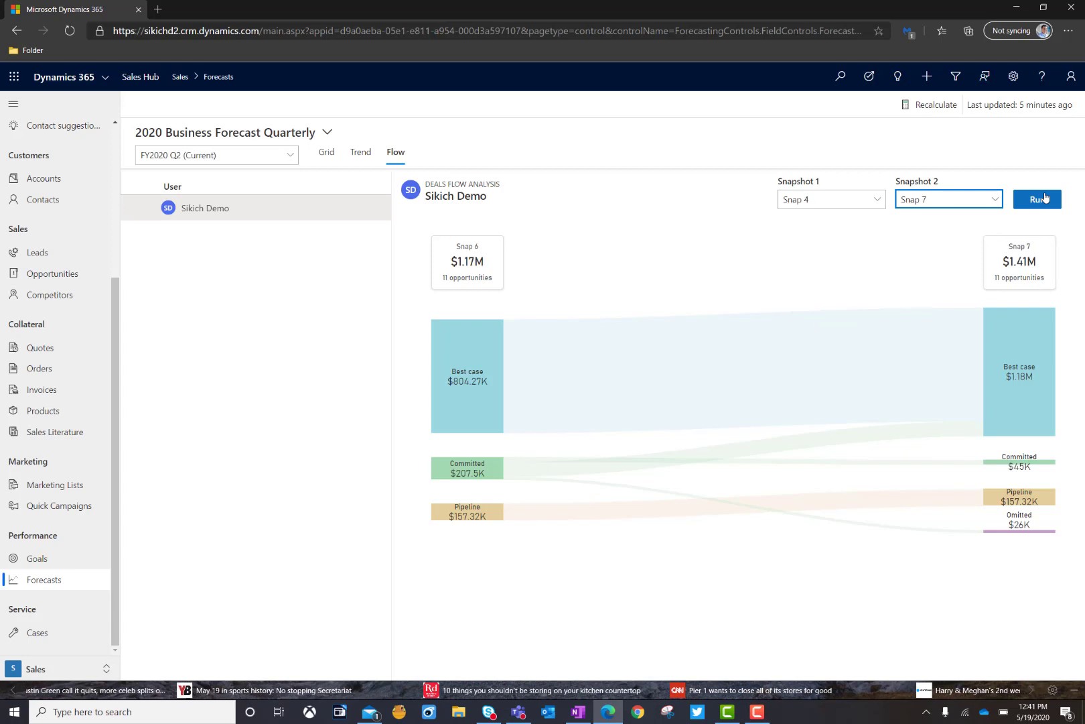
{"action": "left_click", "coordinate": [1038, 201]}
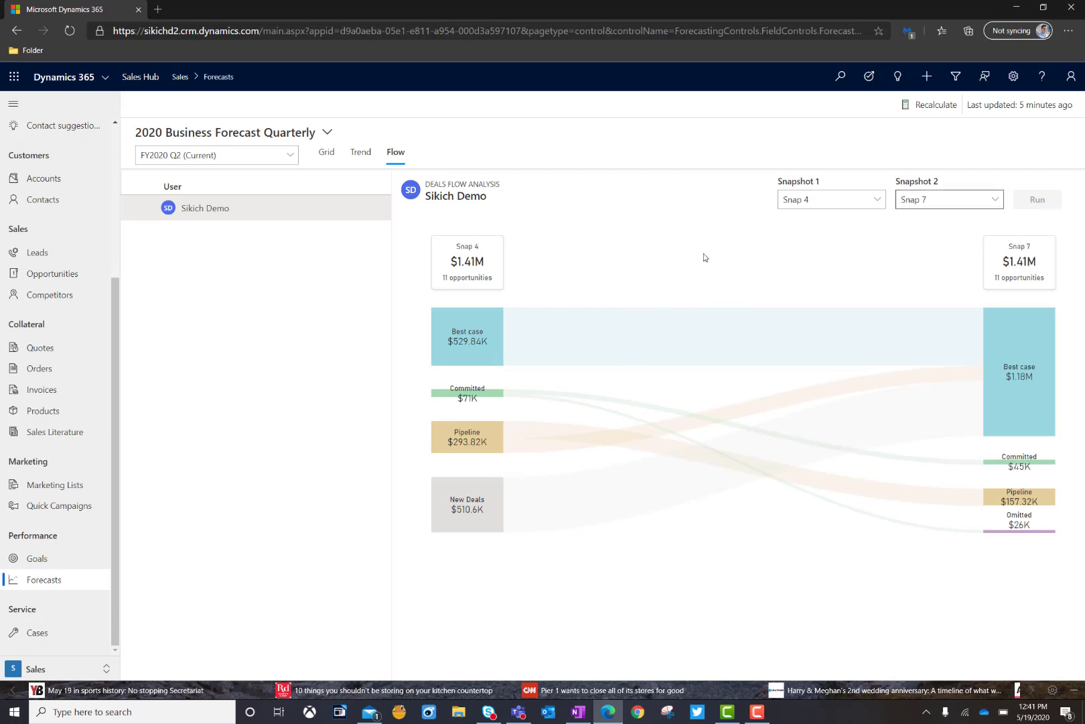
{"action": "mouse_move", "coordinate": [478, 400]}
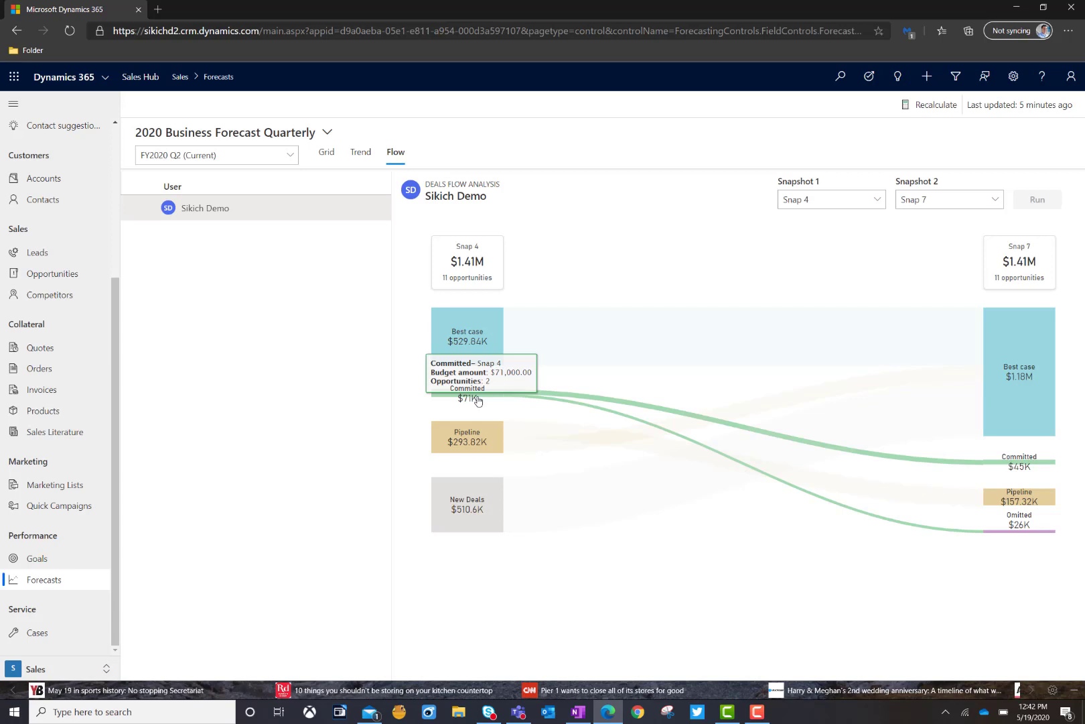
- Check Snap 4's Committed records, then list the seven opportunities behind Snap 7's Best case
{"action": "left_click", "coordinate": [478, 401]}
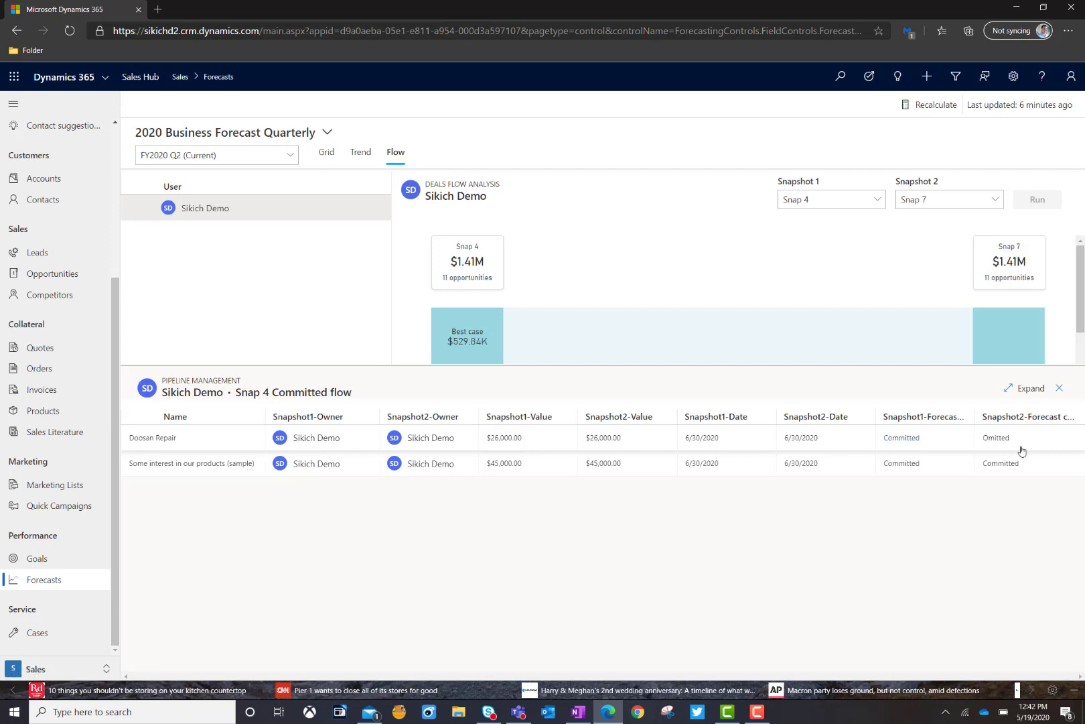
{"action": "left_click", "coordinate": [1059, 388]}
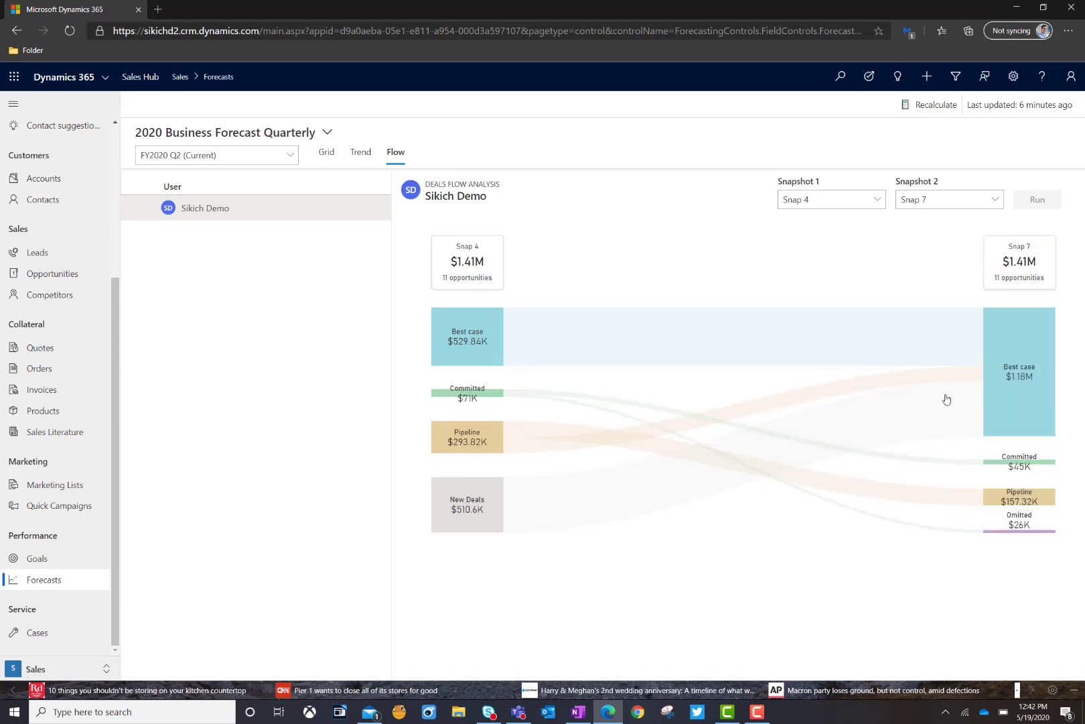
{"action": "mouse_move", "coordinate": [488, 395]}
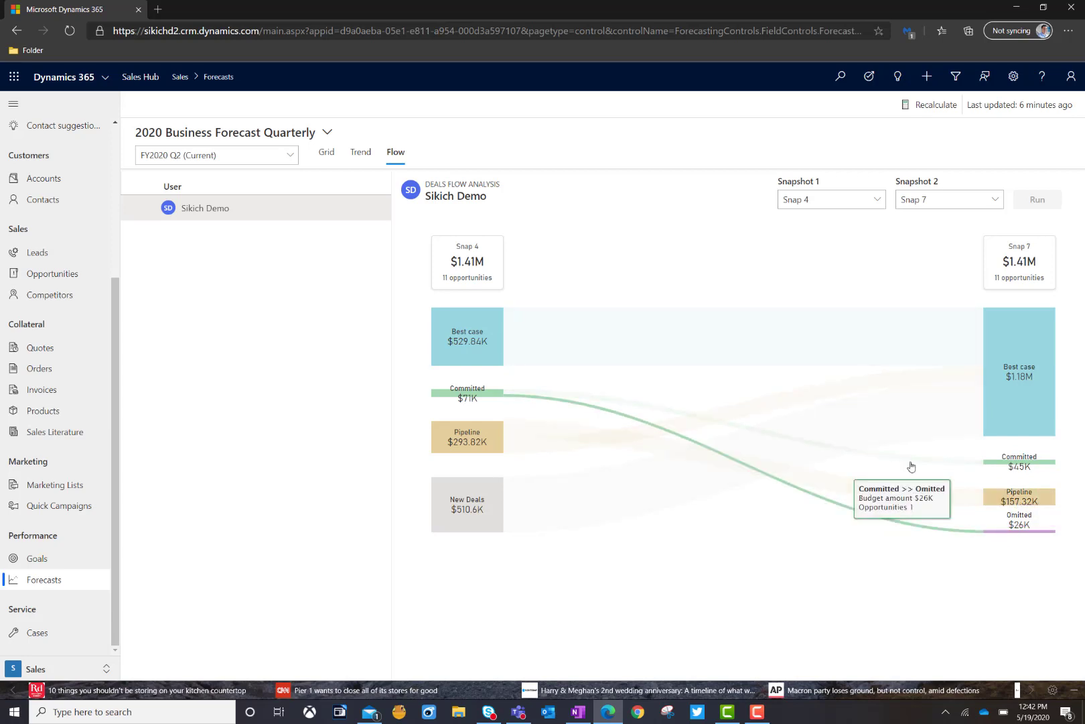
{"action": "mouse_move", "coordinate": [1021, 382]}
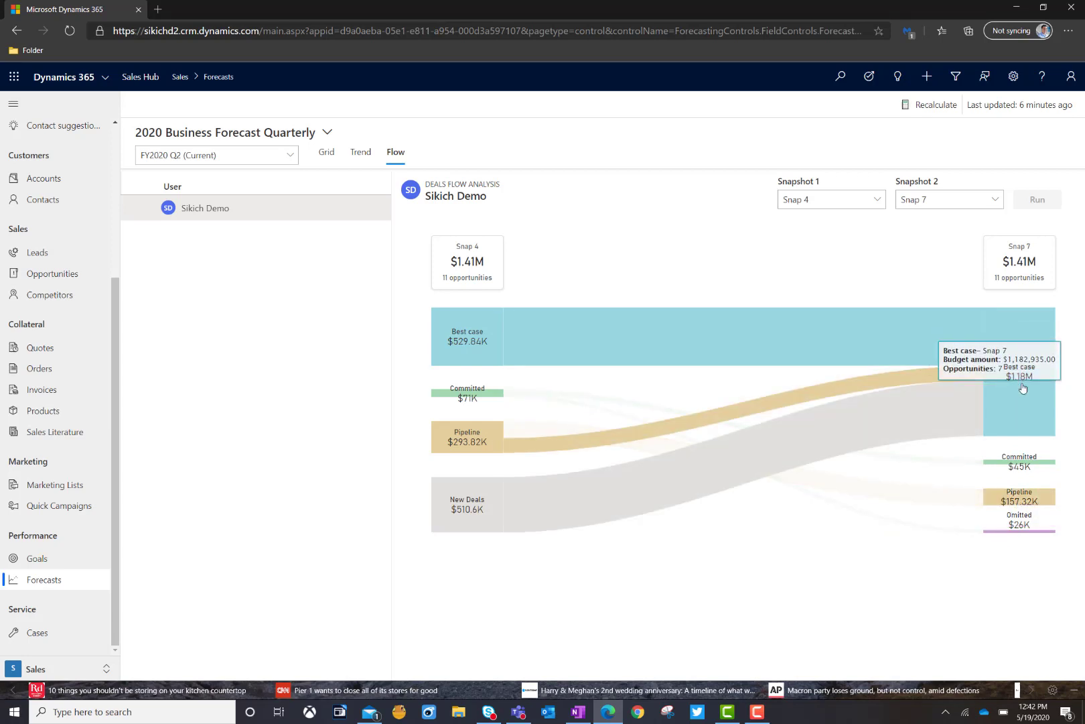
{"action": "left_click", "coordinate": [1023, 387]}
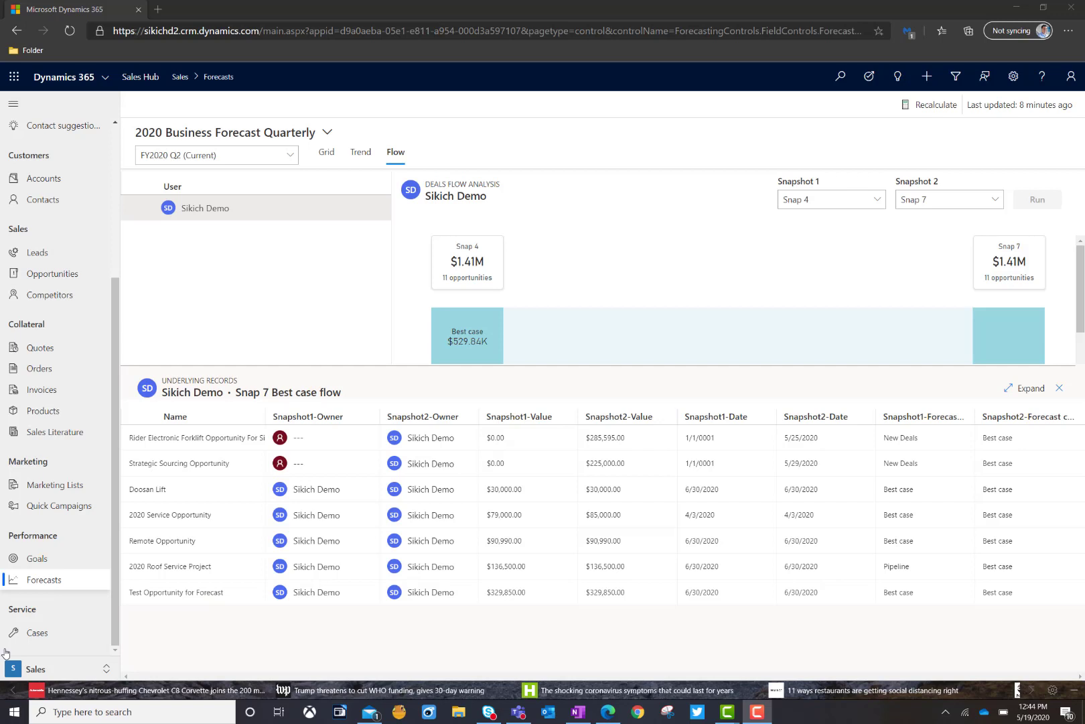
- Switch to the App Settings area and go to Forecast configuration
{"action": "left_click", "coordinate": [39, 668]}
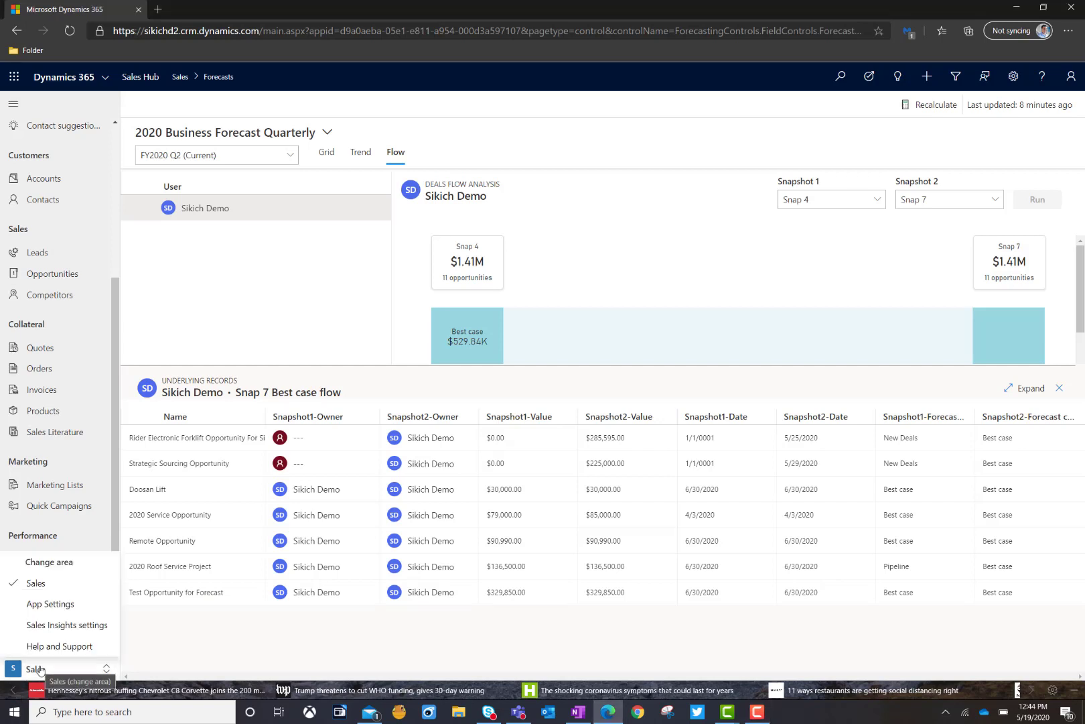
{"action": "left_click", "coordinate": [46, 609]}
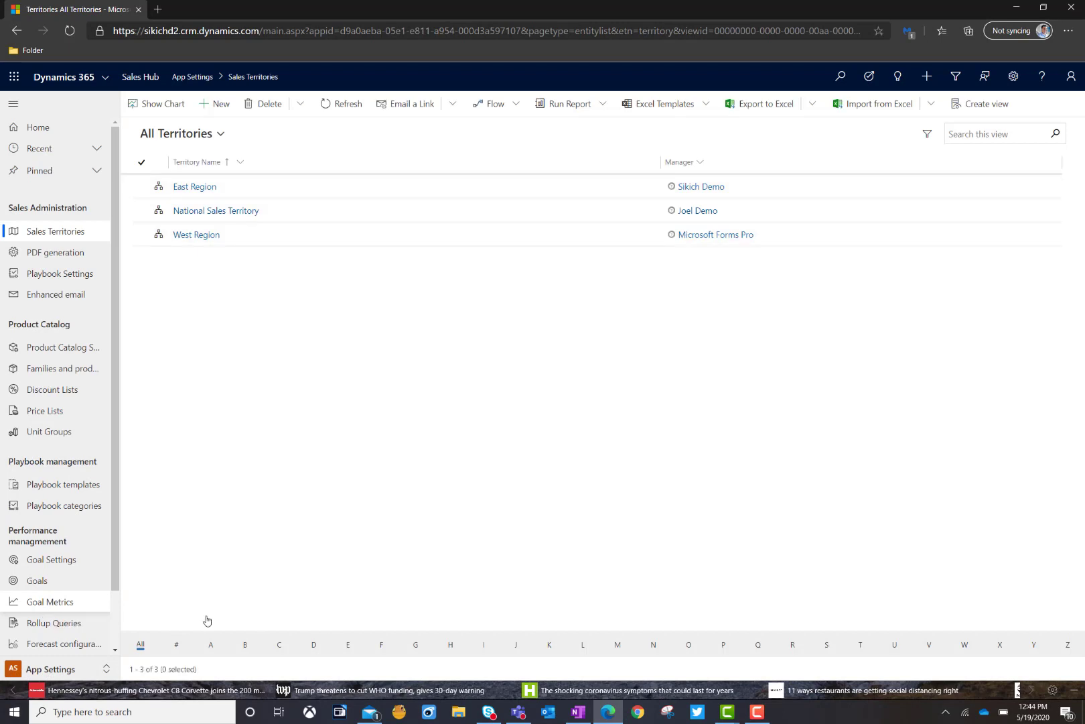
{"action": "scroll", "coordinate": [13, 549], "scroll_direction": "down", "scroll_amount": 2}
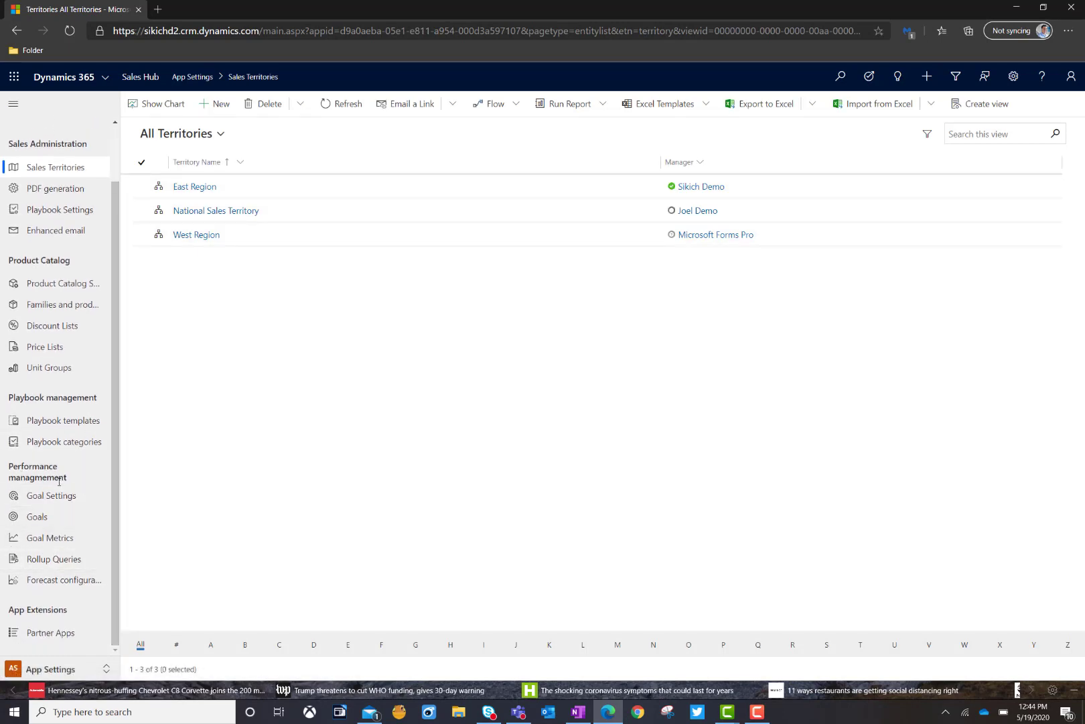
{"action": "left_click", "coordinate": [72, 587]}
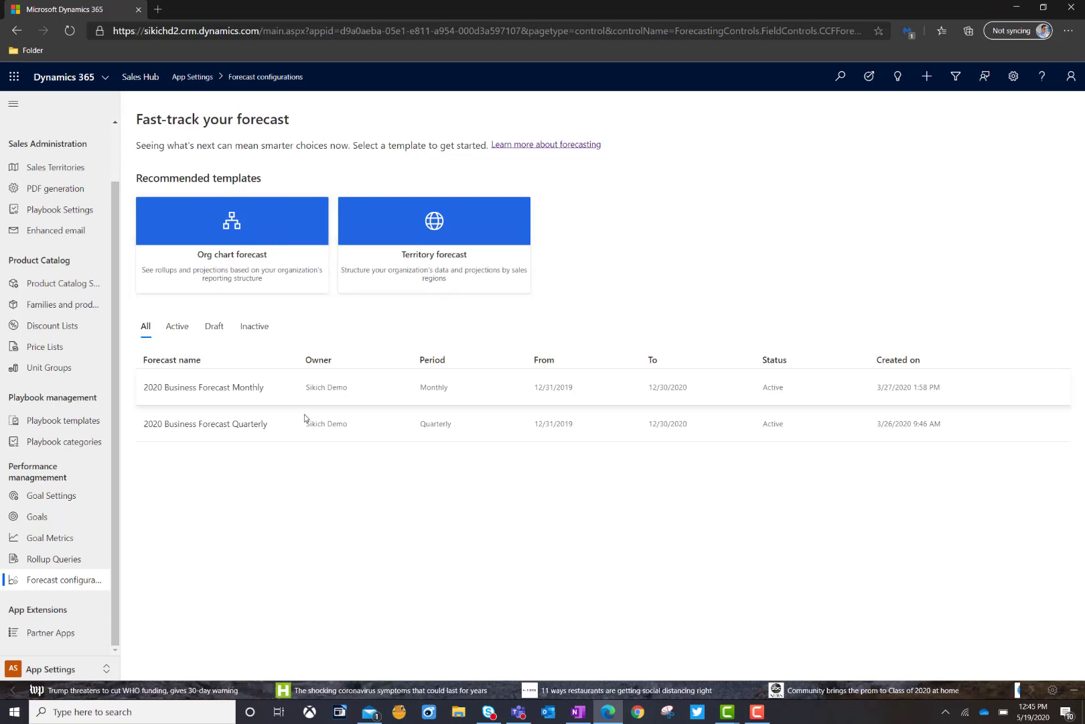
- Edit the 2020 Business Forecast Quarterly configuration and review its General step settings
{"action": "left_click", "coordinate": [286, 425]}
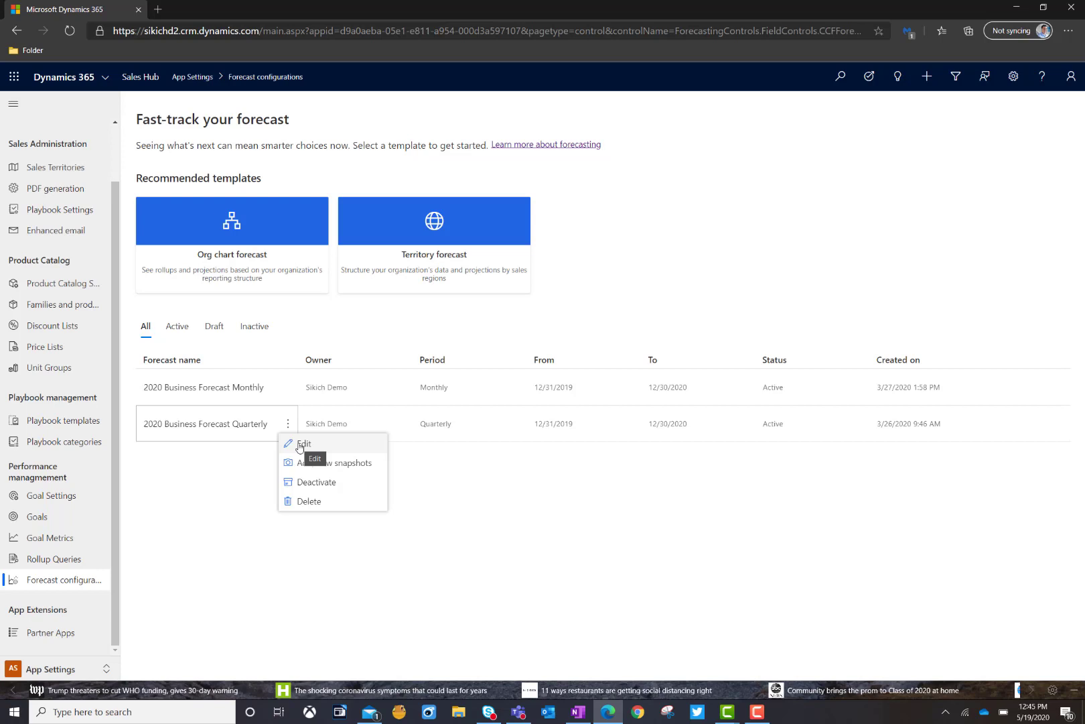
{"action": "left_click", "coordinate": [303, 444]}
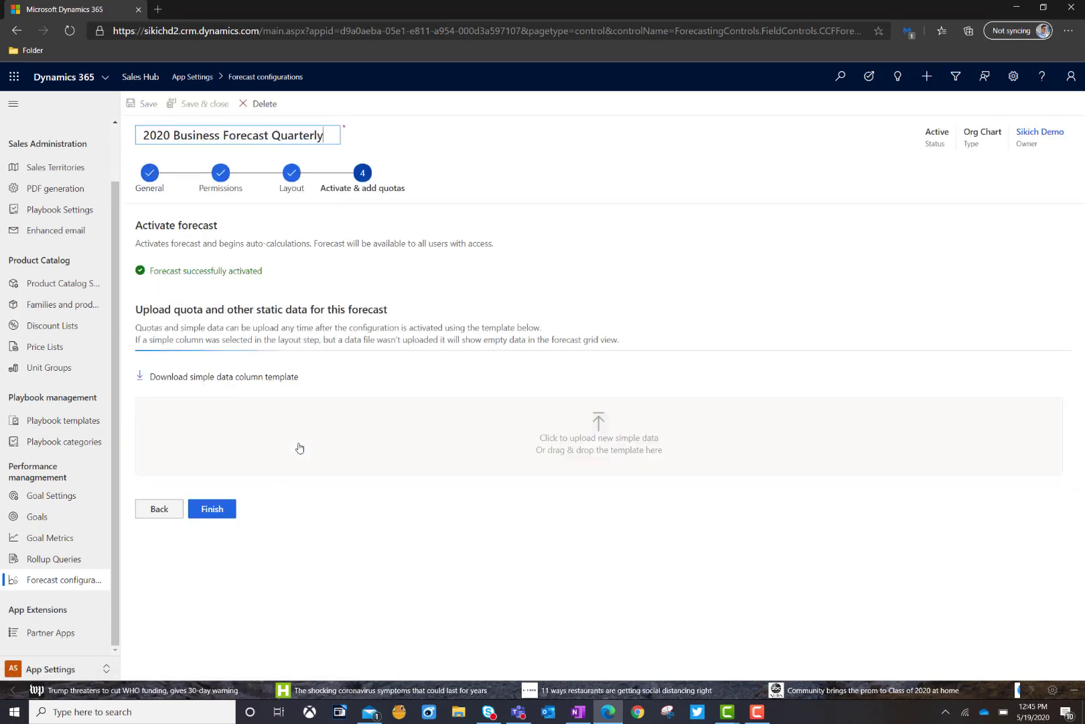
{"action": "left_click", "coordinate": [150, 175]}
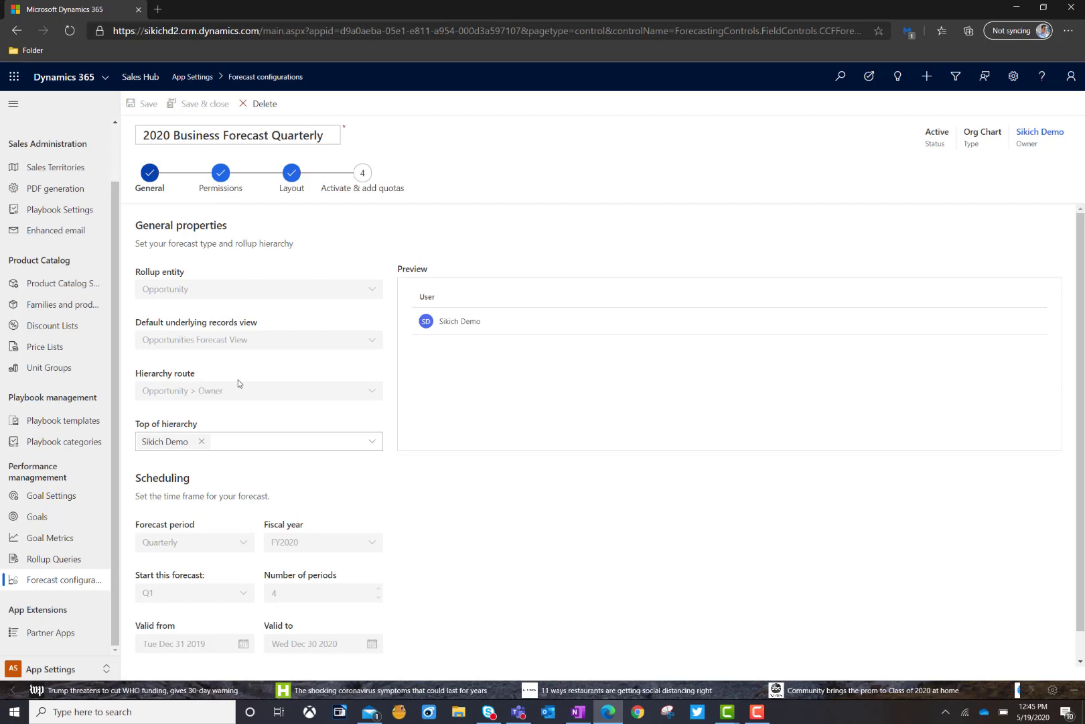
{"action": "scroll", "coordinate": [258, 404], "scroll_direction": "down", "scroll_amount": 1}
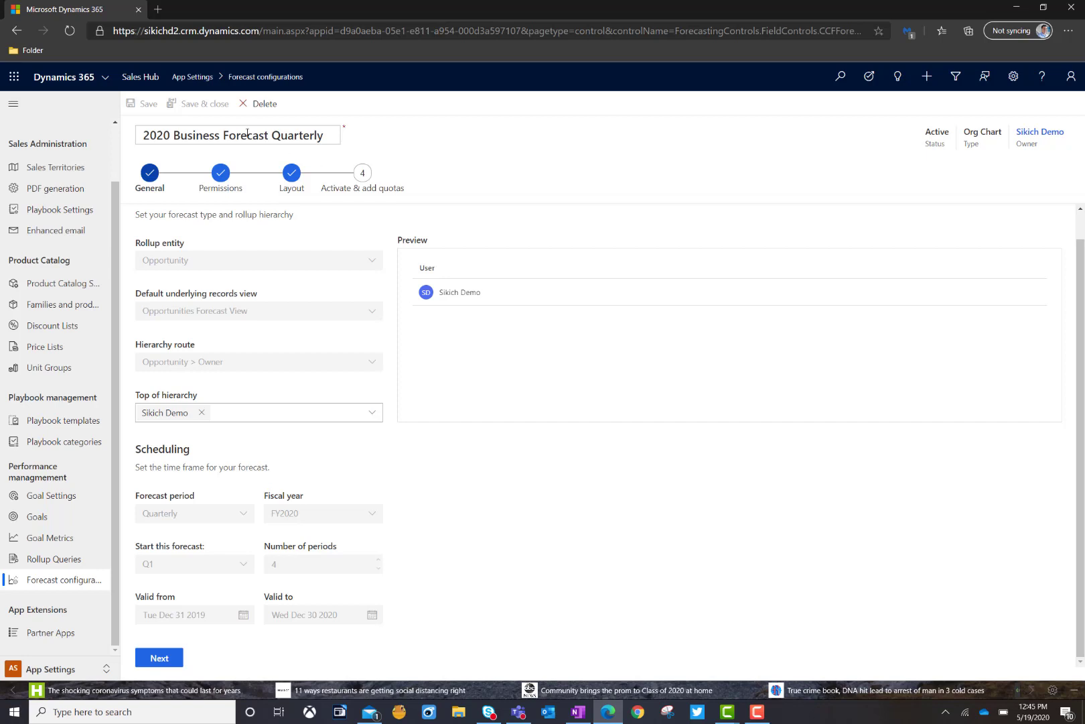
- Move through Permissions to Layout and review the User, Quota, Prediction and category columns
{"action": "left_click", "coordinate": [219, 175]}
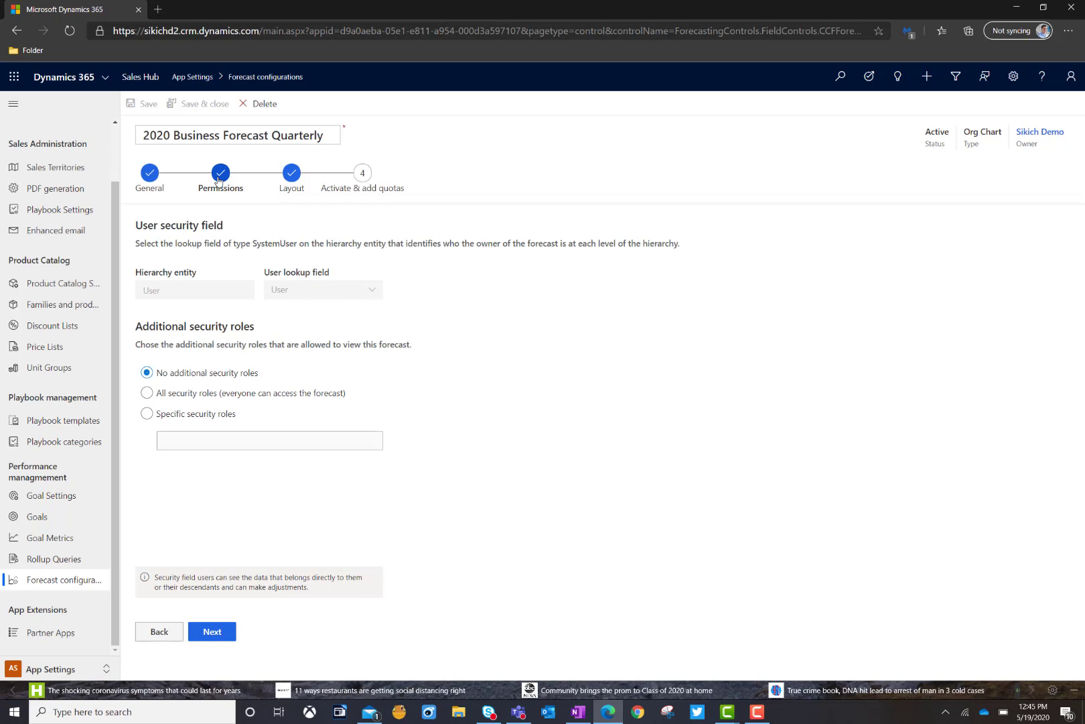
{"action": "left_click", "coordinate": [296, 176]}
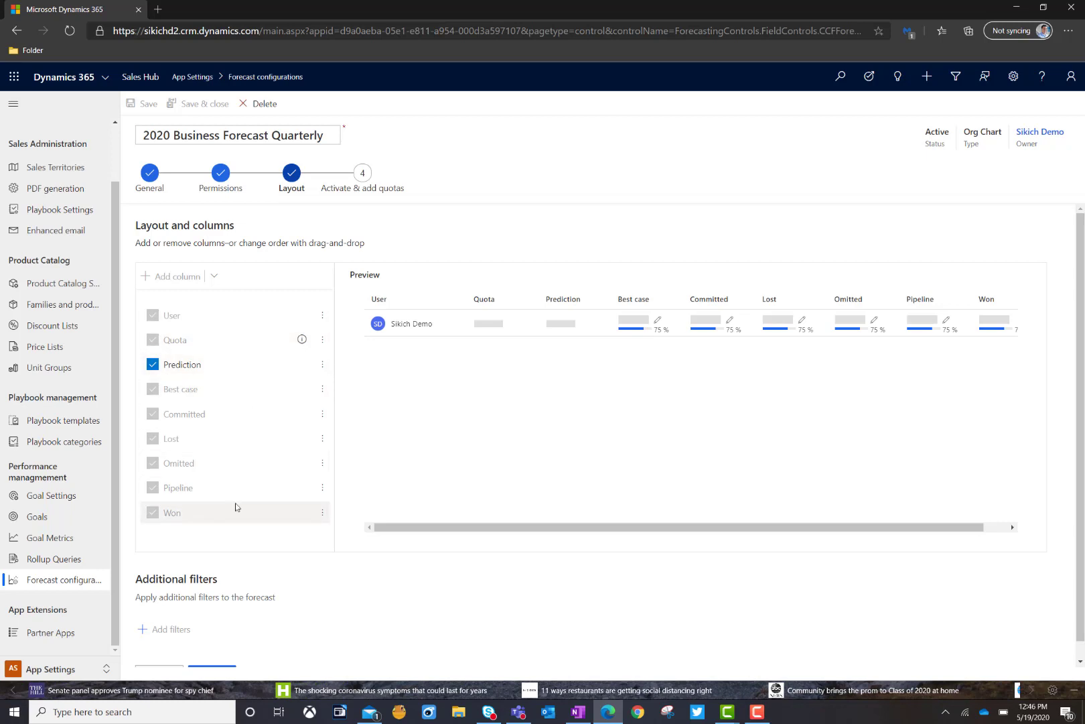
{"action": "scroll", "coordinate": [196, 405], "scroll_direction": "down", "scroll_amount": 1}
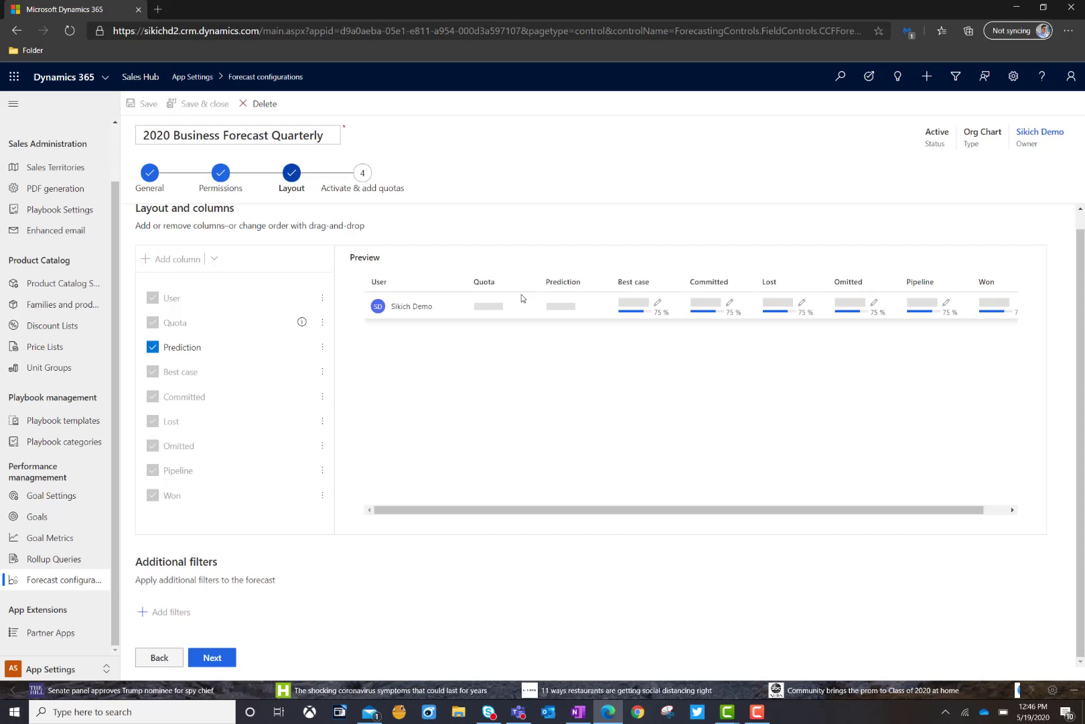
{"action": "scroll", "coordinate": [637, 315], "scroll_direction": "up", "scroll_amount": 1}
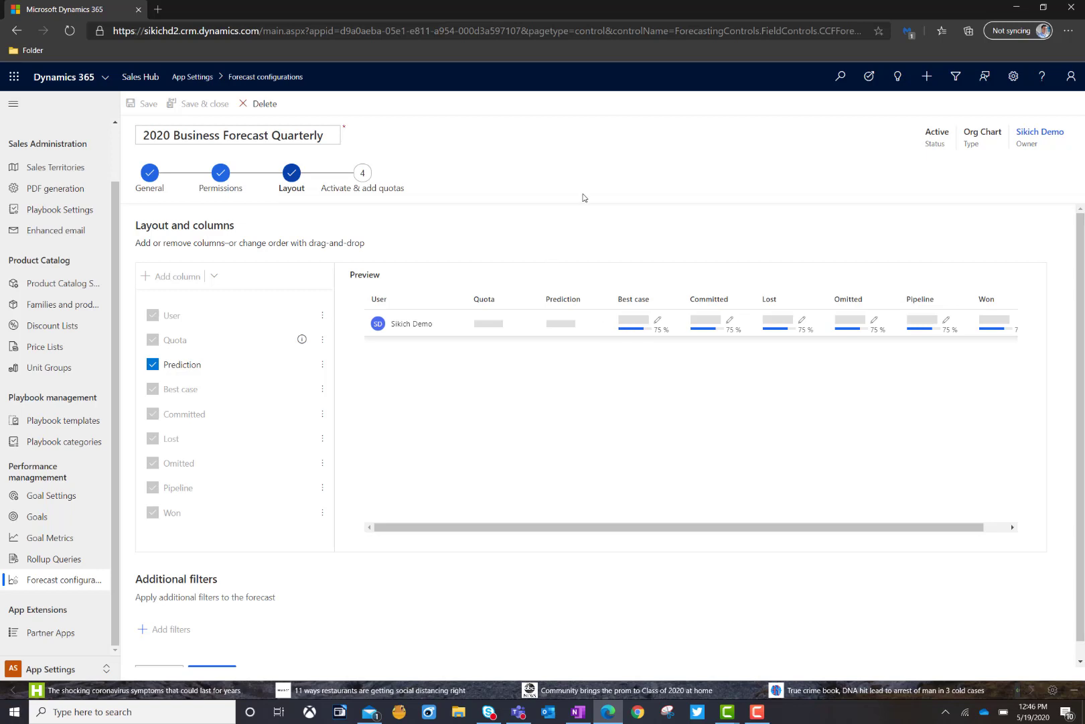
- Activate the quarterly configuration at the Activate & add quotas step and finish setup
{"action": "left_click", "coordinate": [362, 174]}
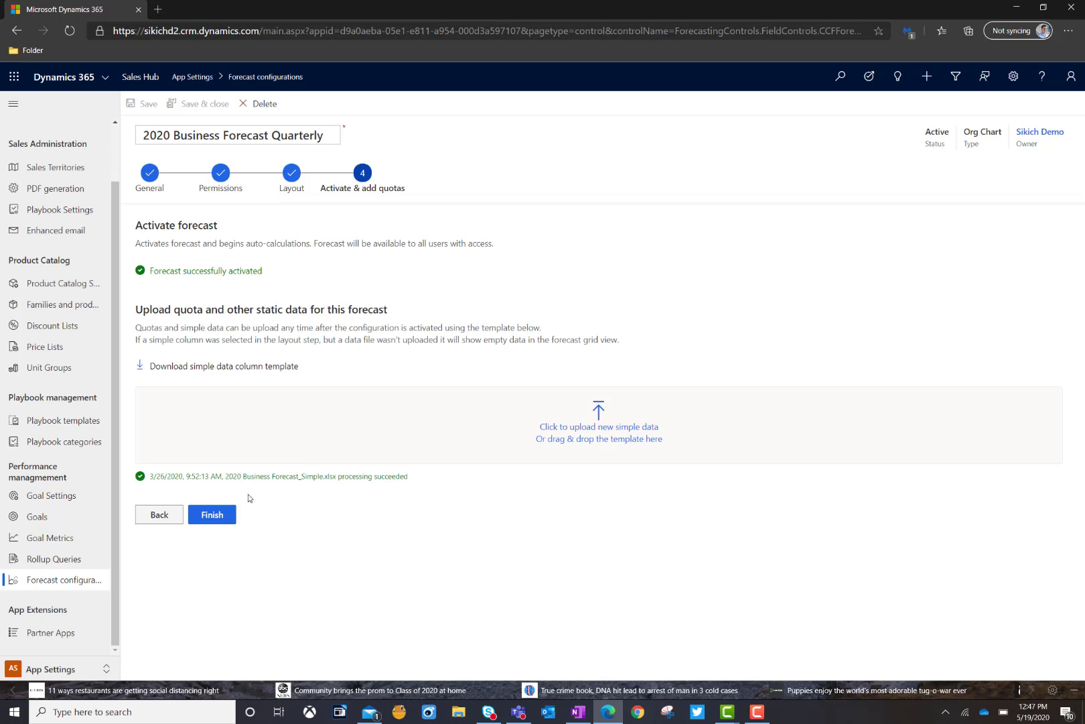
{"action": "left_click", "coordinate": [215, 519]}
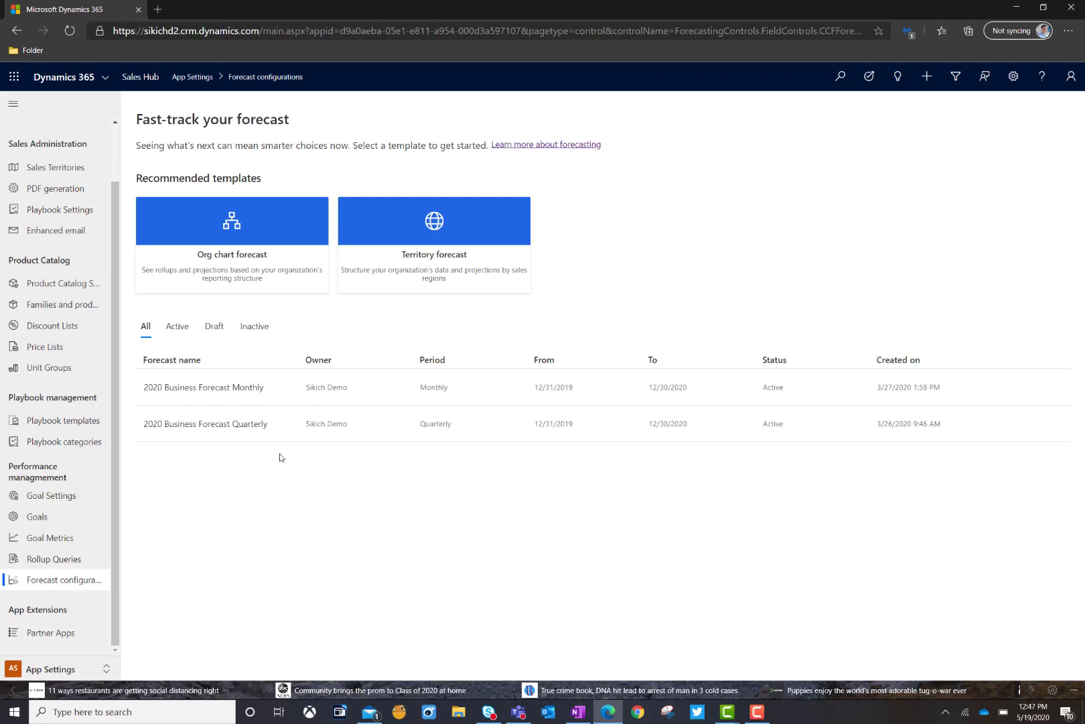
- Create a snapshot named 'Snap 8' for the 2020 Business Forecast Quarterly, then close the snapshot history
{"action": "left_click", "coordinate": [288, 429]}
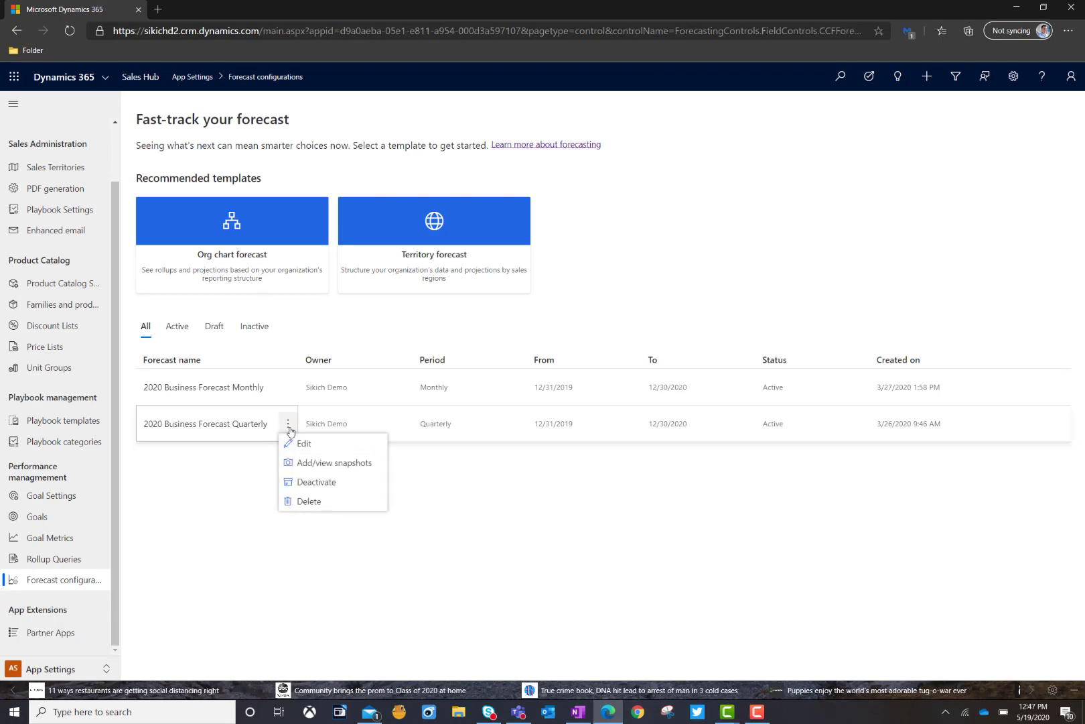
{"action": "left_click", "coordinate": [313, 469]}
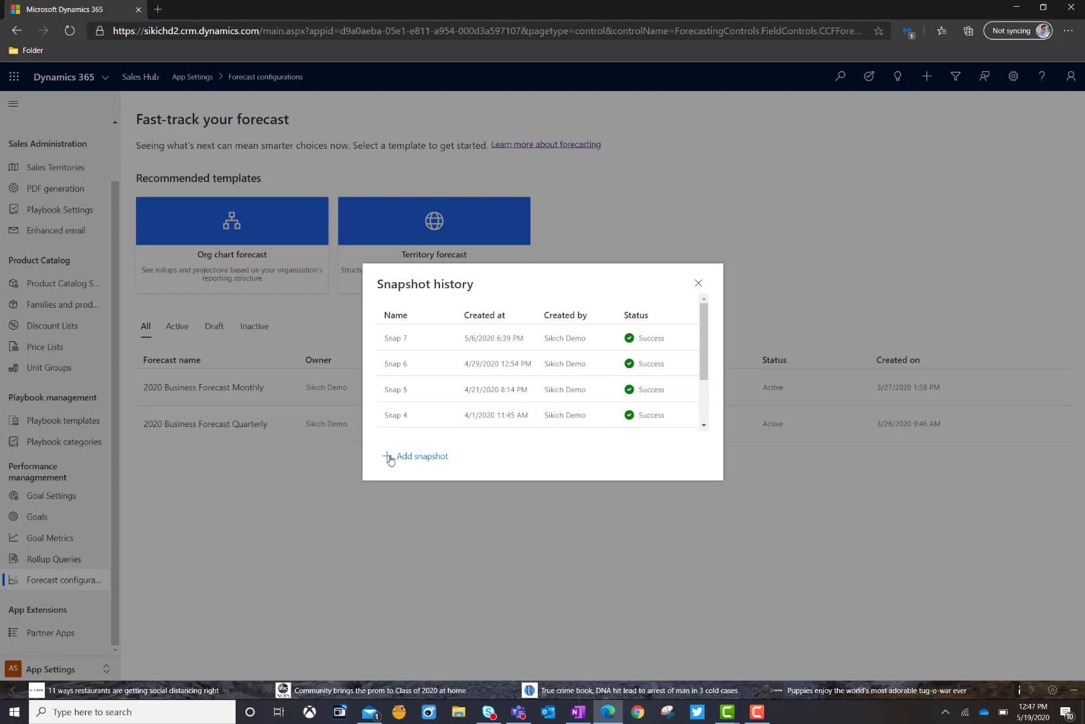
{"action": "left_click", "coordinate": [391, 458]}
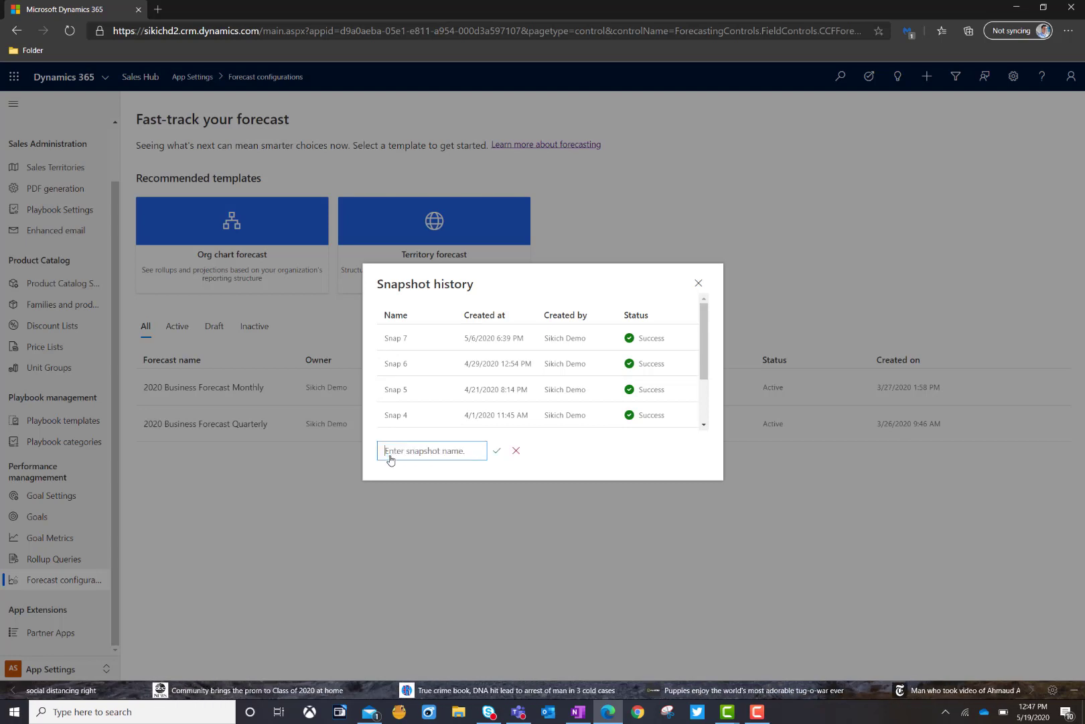
{"action": "left_click", "coordinate": [421, 453]}
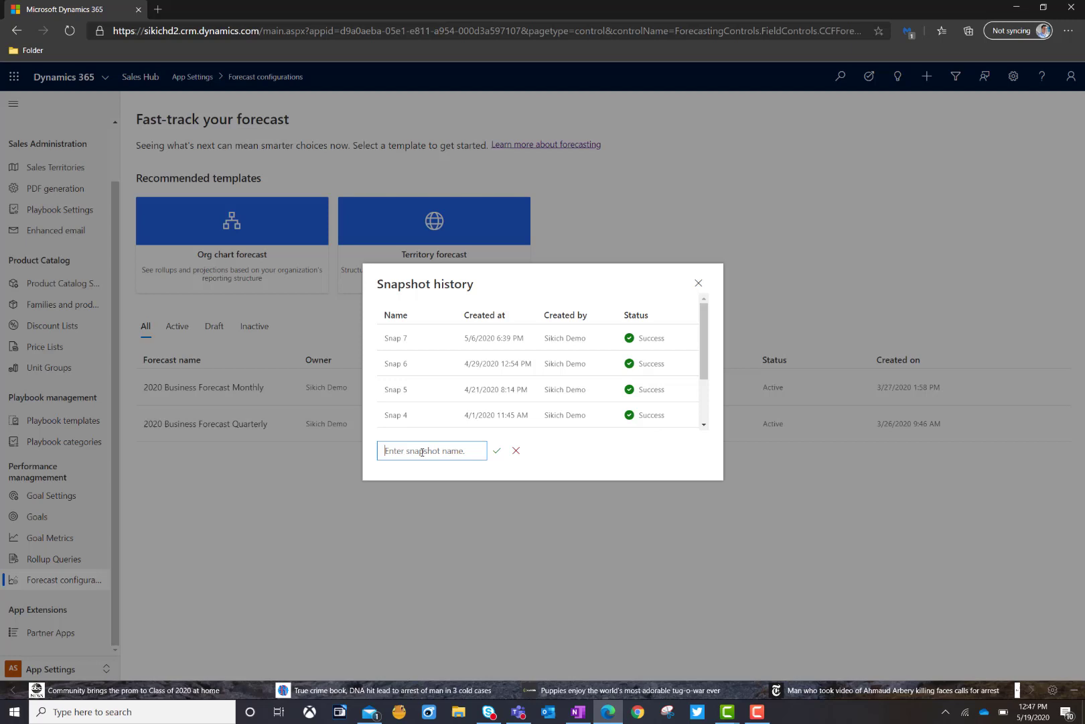
{"action": "type", "text": "Snap 8"}
{"action": "left_click", "coordinate": [498, 453]}
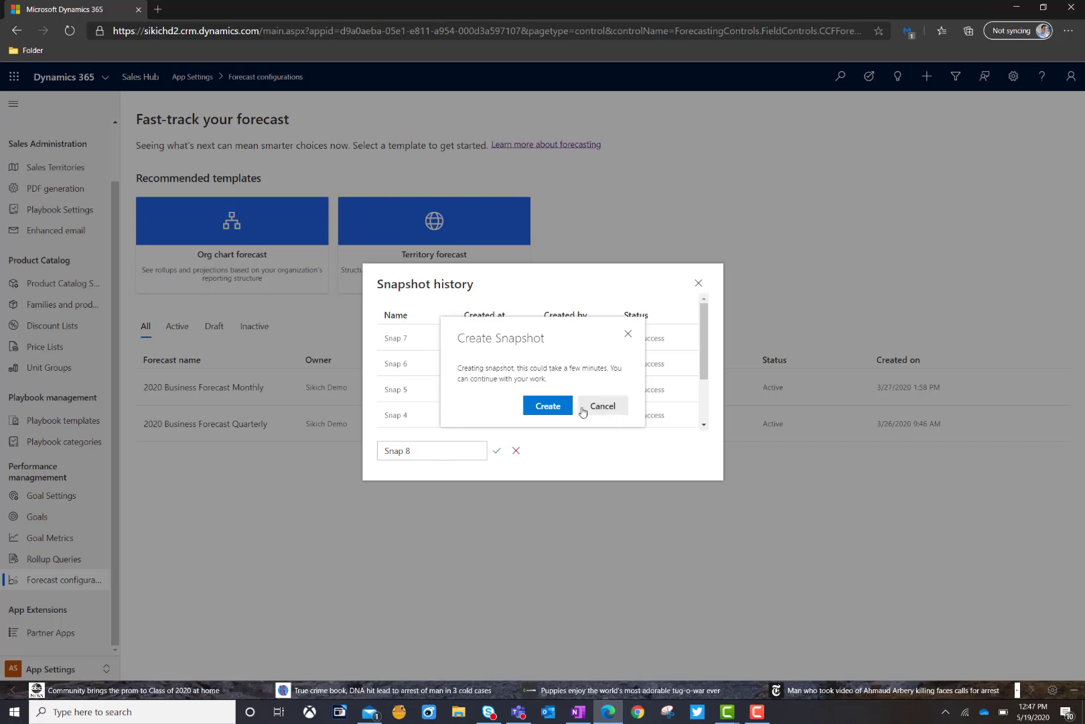
{"action": "left_click", "coordinate": [548, 406]}
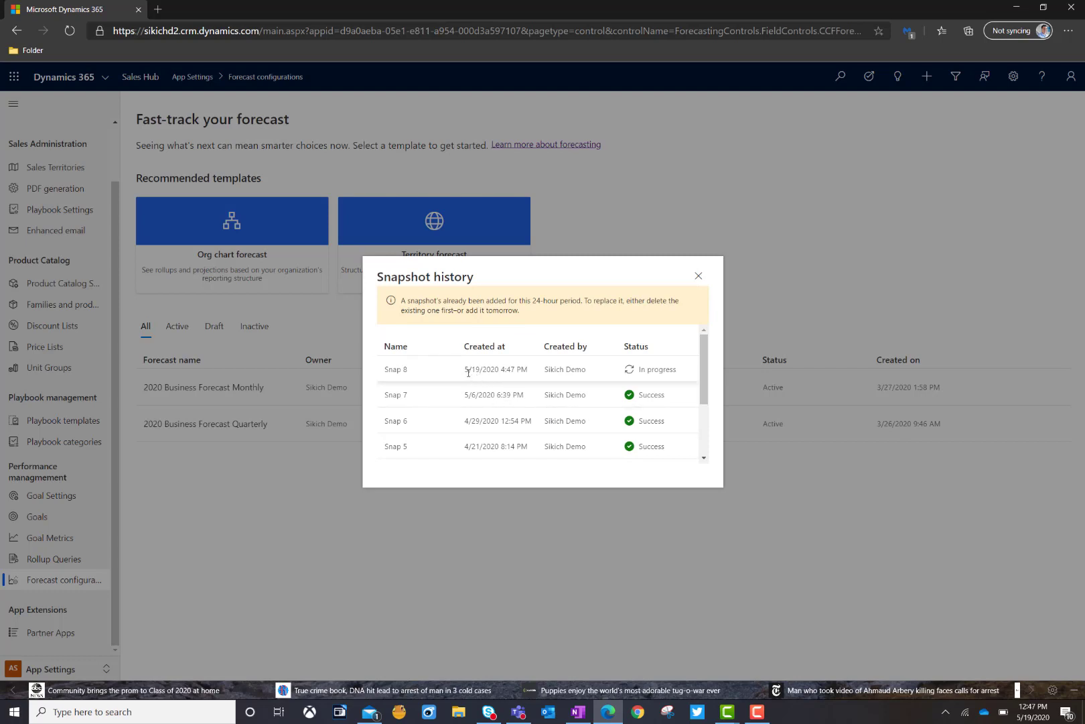
{"action": "left_click_drag", "start_coordinate": [703, 369], "coordinate": [702, 426]}
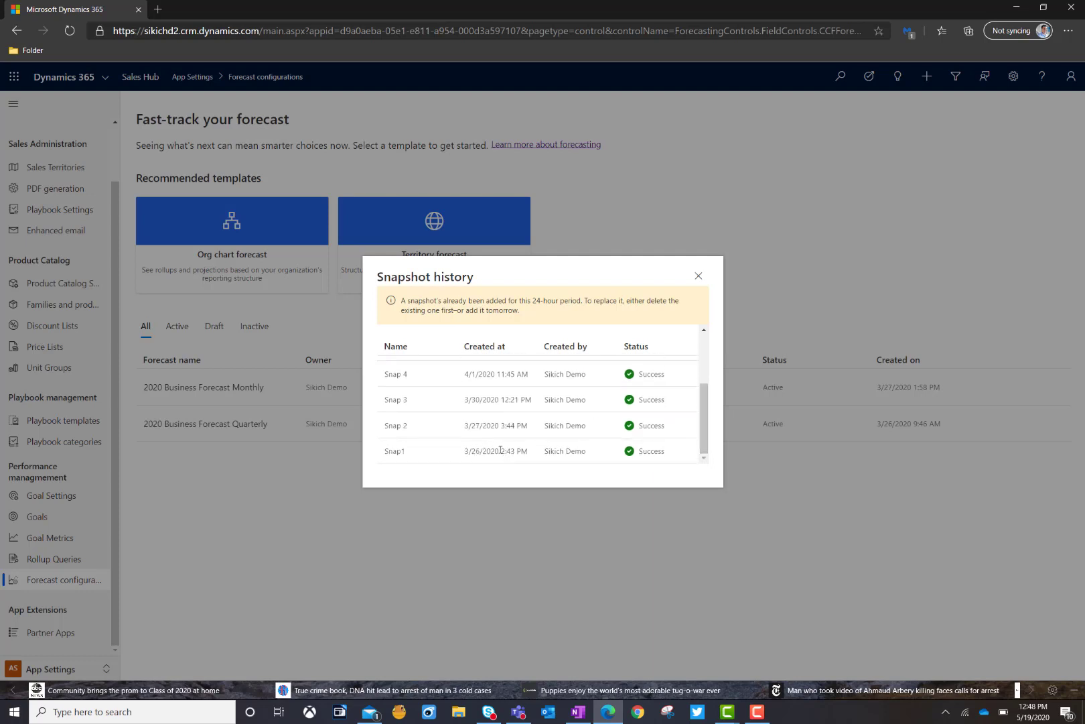
{"action": "left_click", "coordinate": [701, 278]}
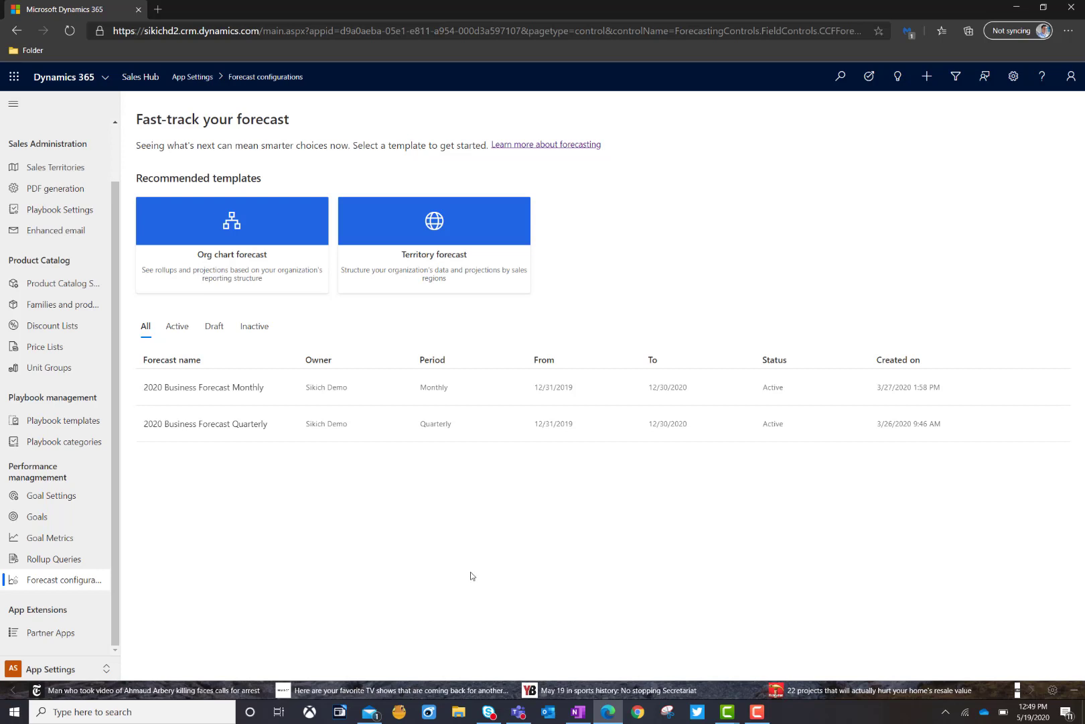
- Switch to the Sales area and show All Opportunities on the sales-process board
{"action": "left_click", "coordinate": [67, 670]}
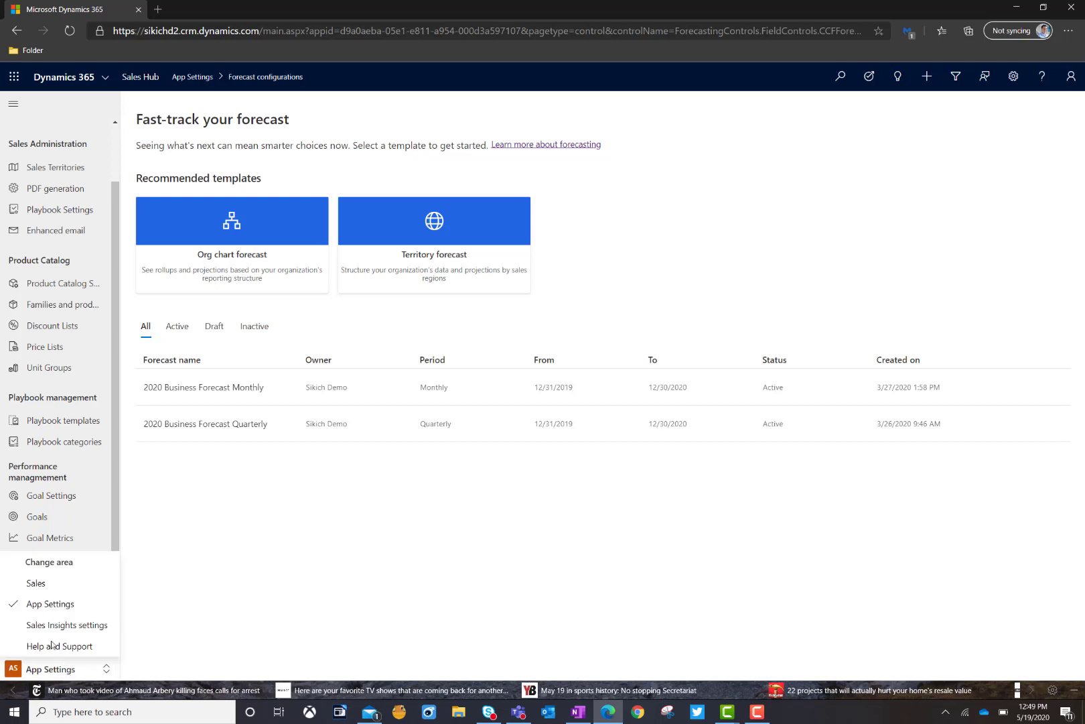
{"action": "left_click", "coordinate": [36, 584]}
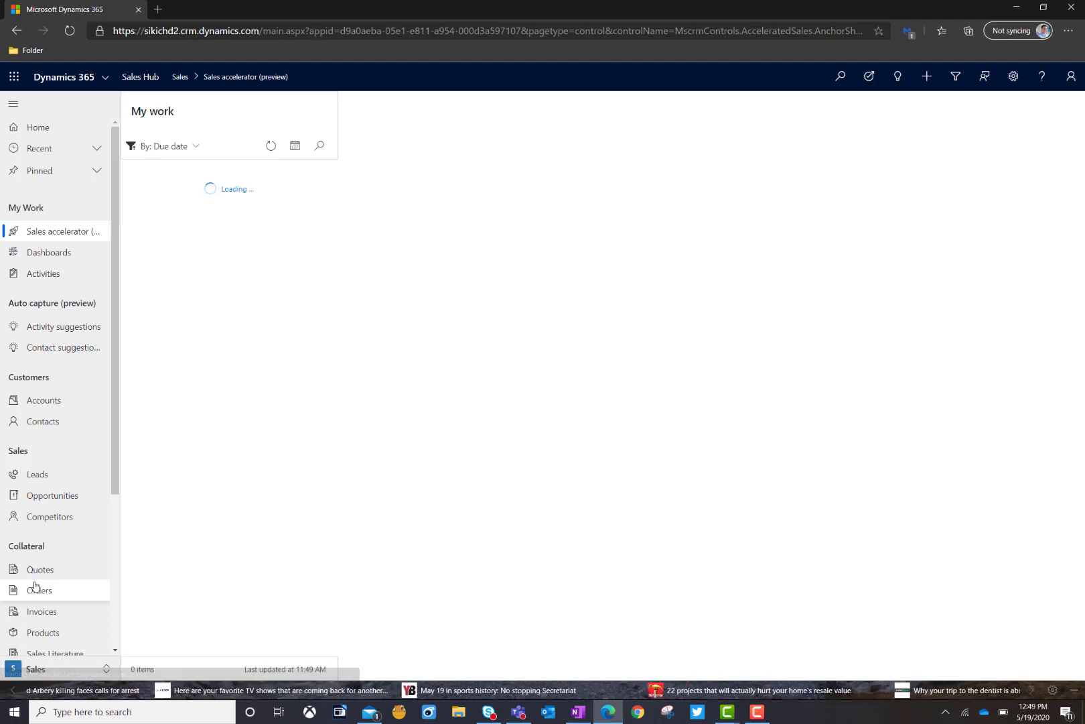
{"action": "left_click", "coordinate": [44, 499]}
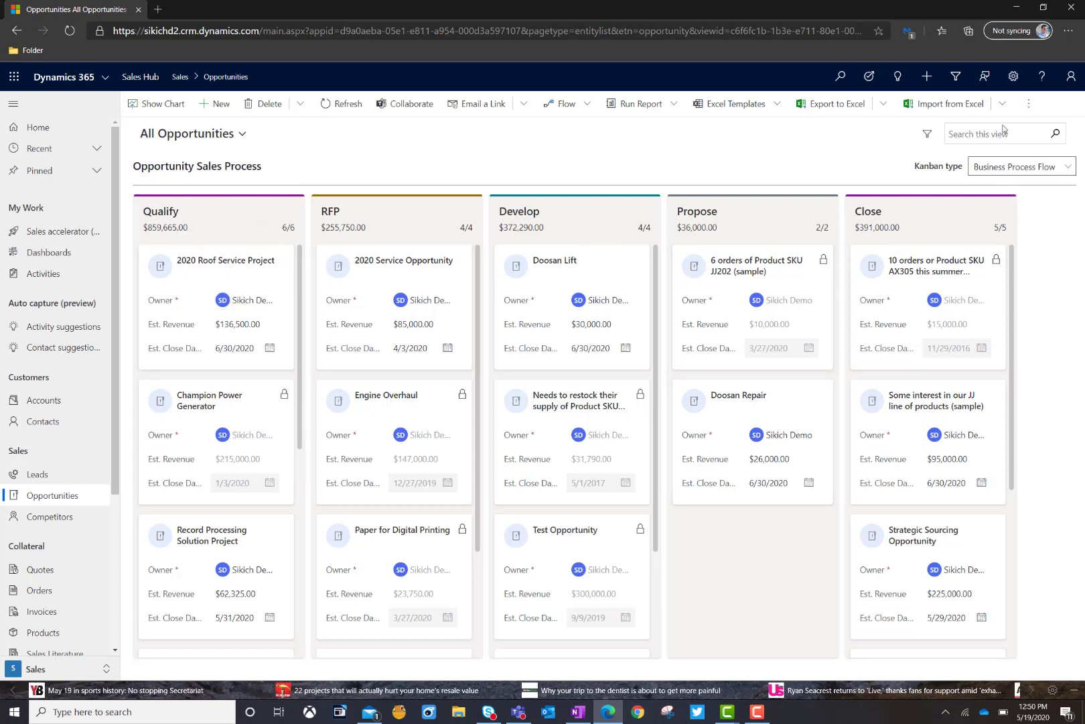
- Show opportunities as a Read Only Grid and open the 2020 Roof Service Project opportunity
{"action": "left_click", "coordinate": [1027, 102]}
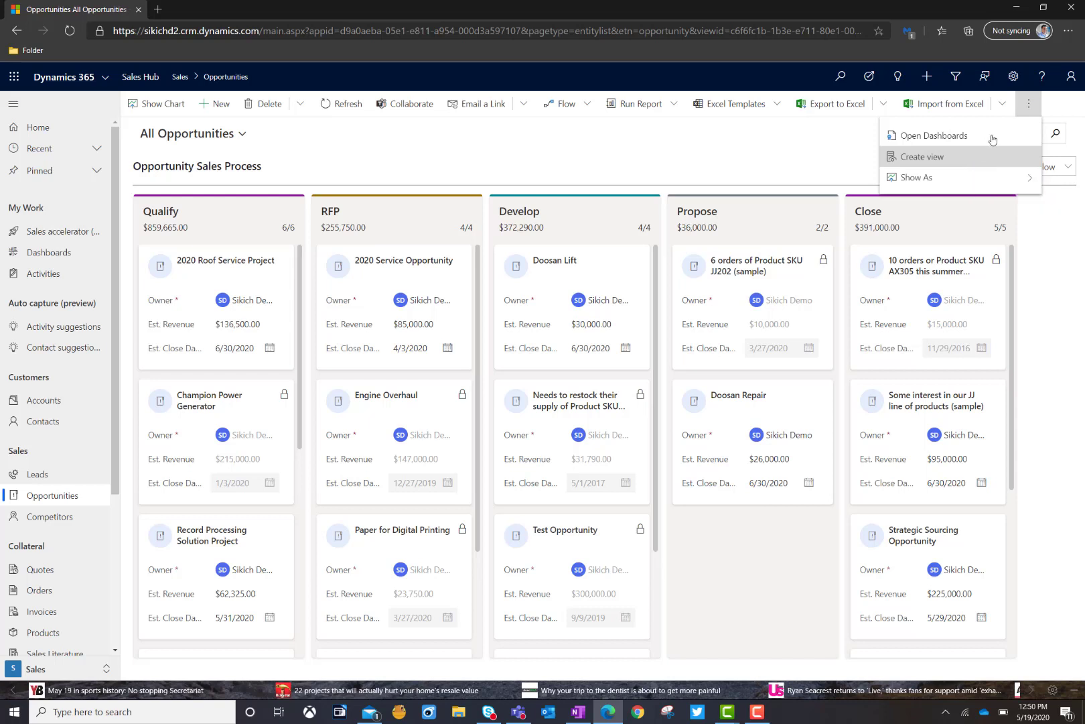
{"action": "left_click", "coordinate": [1005, 185]}
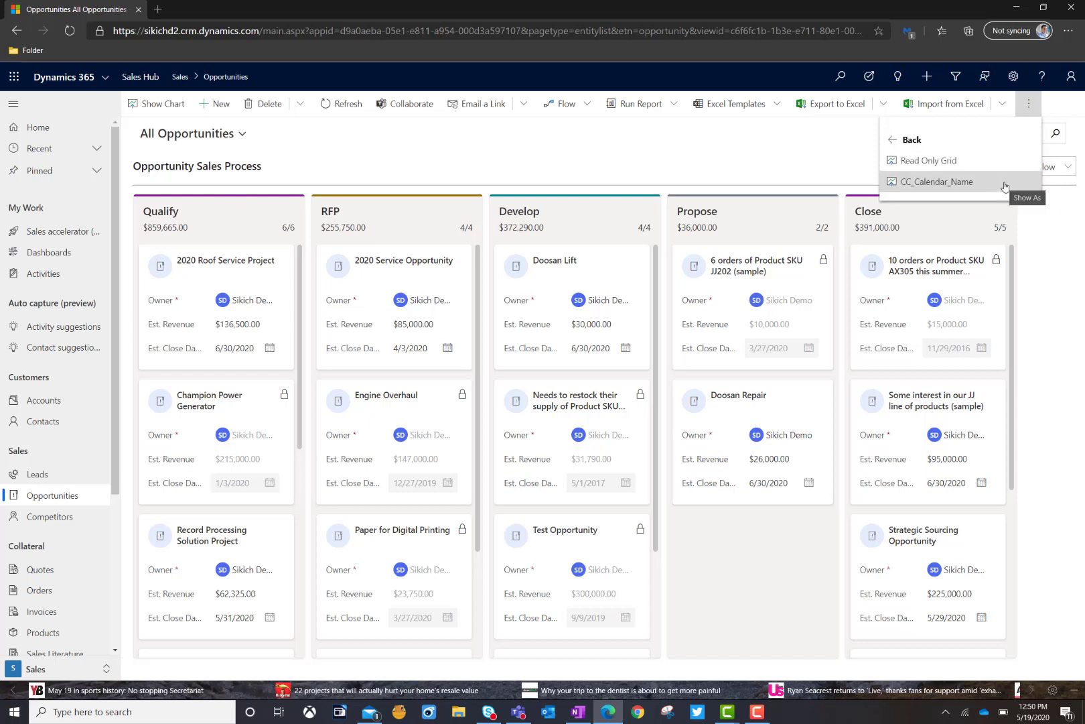
{"action": "left_click", "coordinate": [965, 167]}
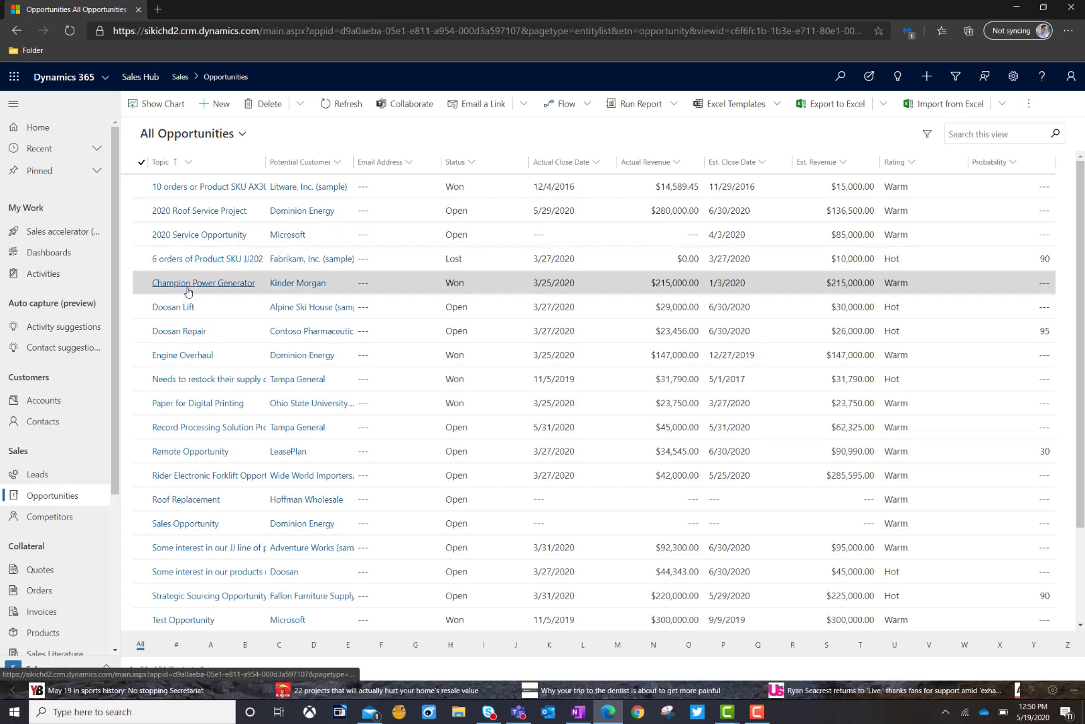
{"action": "left_click", "coordinate": [212, 217]}
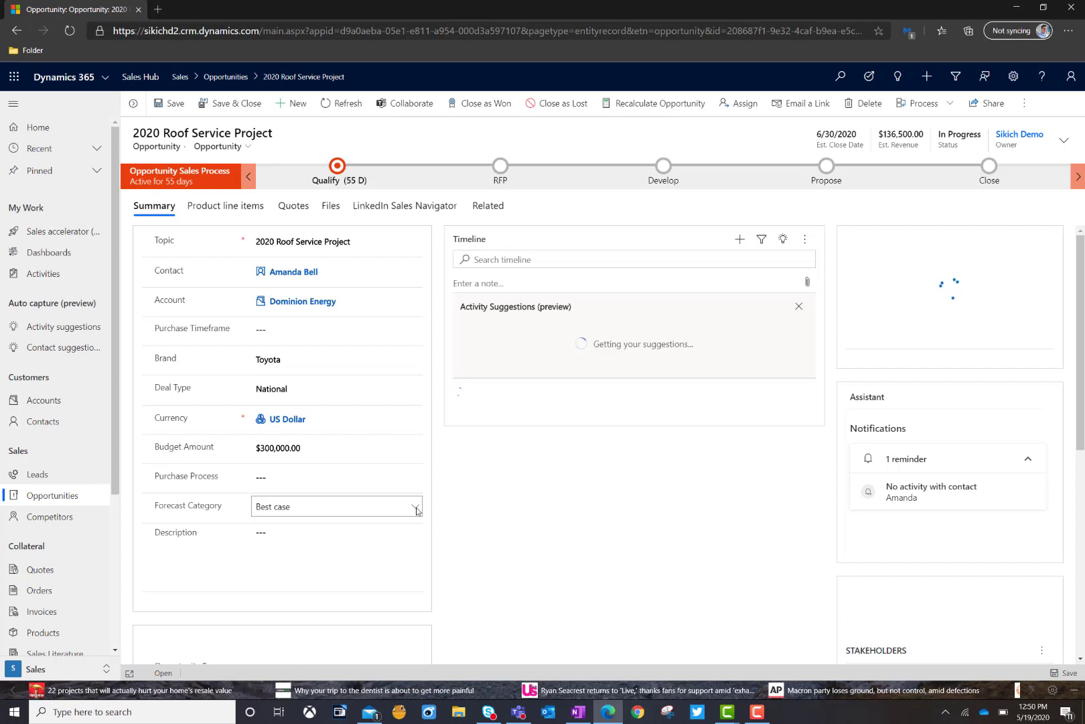
- Change 2020 Roof Service Project's Forecast Category from Best case to Committed and save
{"action": "left_click", "coordinate": [416, 508]}
{"action": "left_click", "coordinate": [416, 508]}
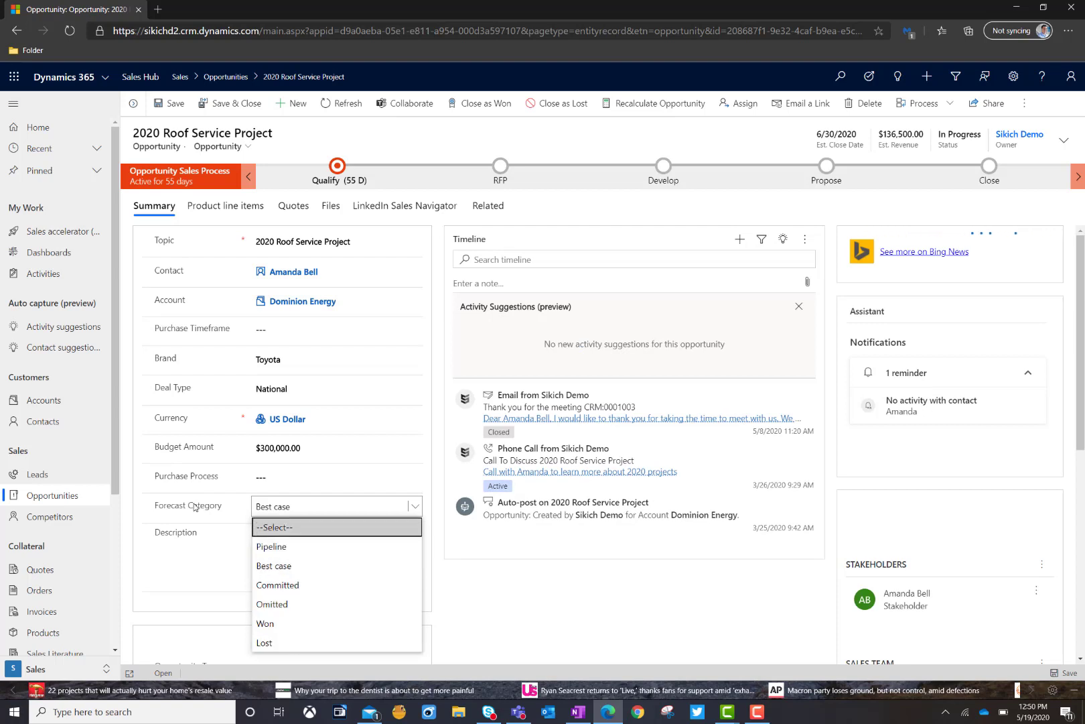
{"action": "left_click", "coordinate": [224, 508]}
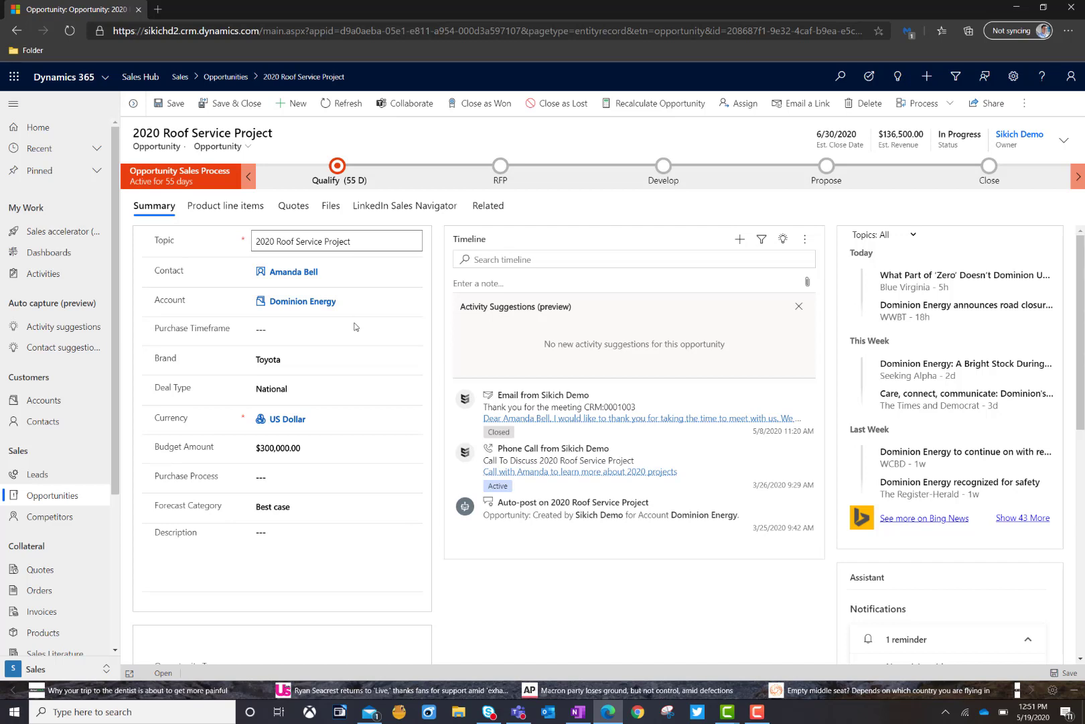
{"action": "left_click", "coordinate": [279, 507]}
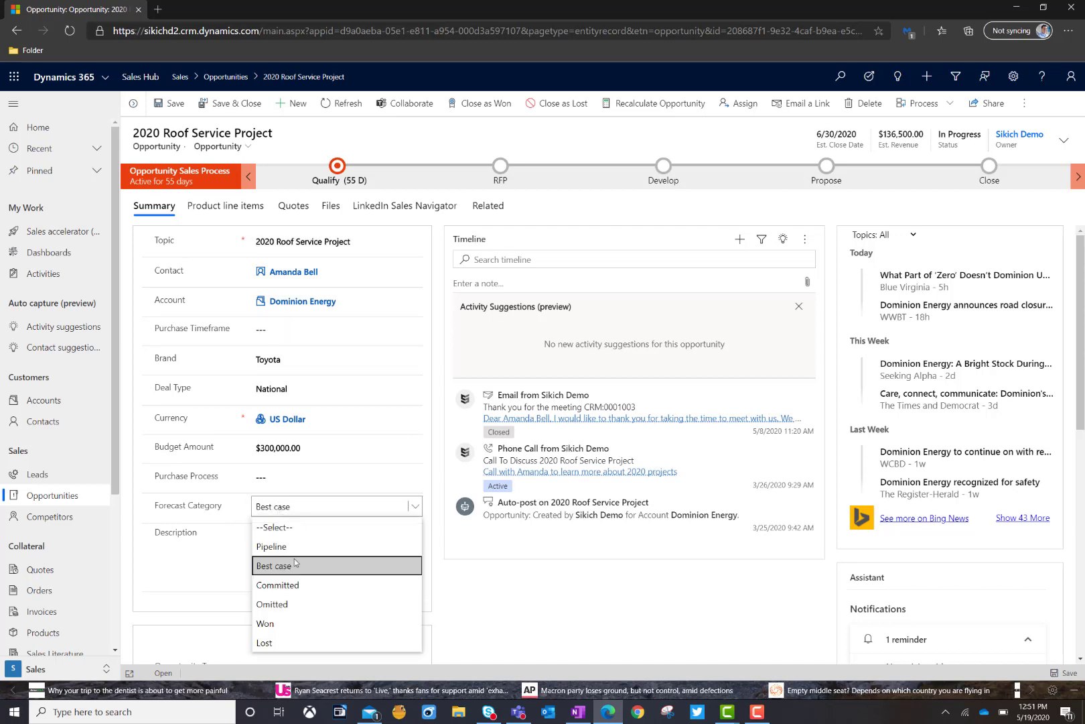
{"action": "left_click", "coordinate": [335, 594]}
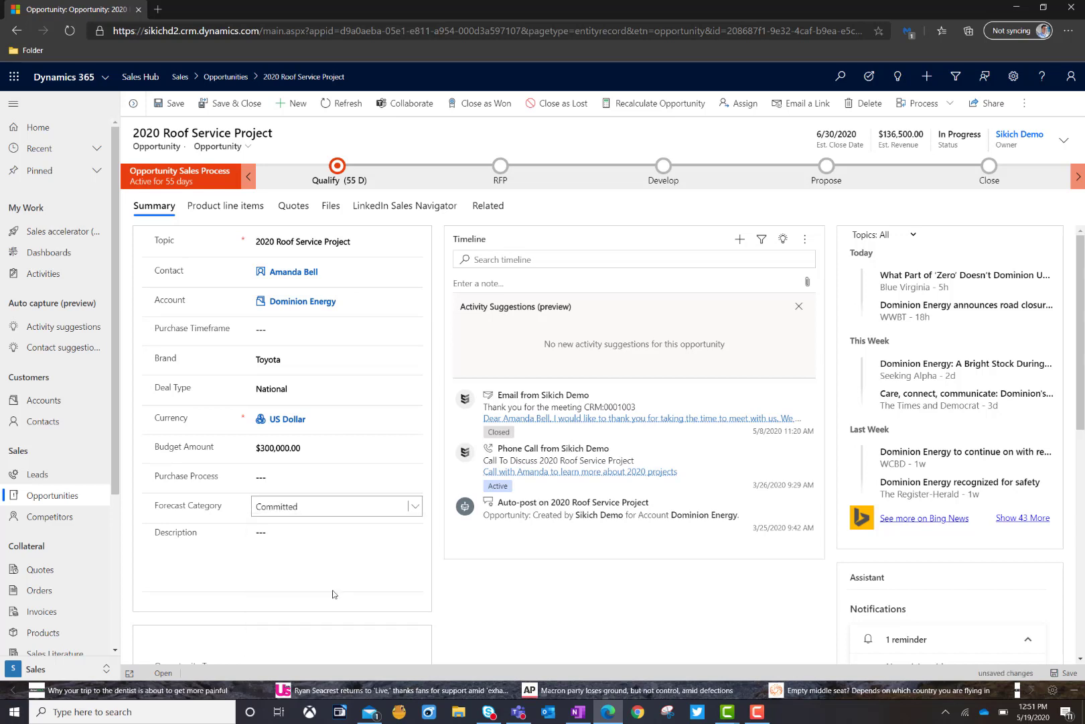
{"action": "left_click", "coordinate": [435, 548]}
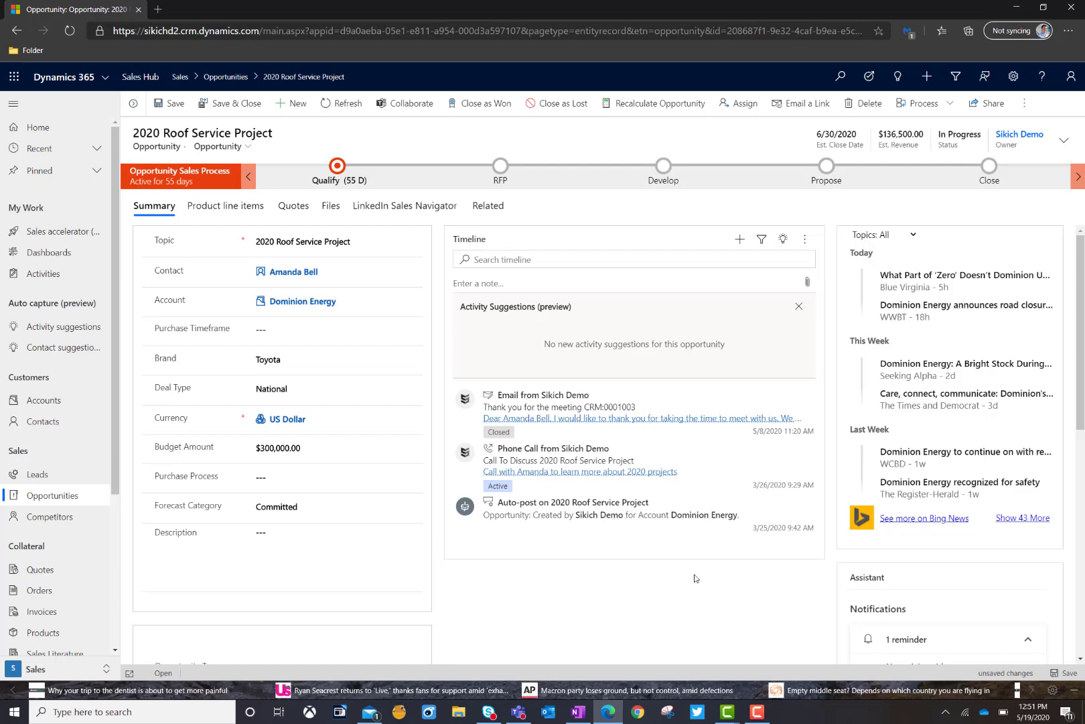
{"action": "key", "text": "ctrl+s"}
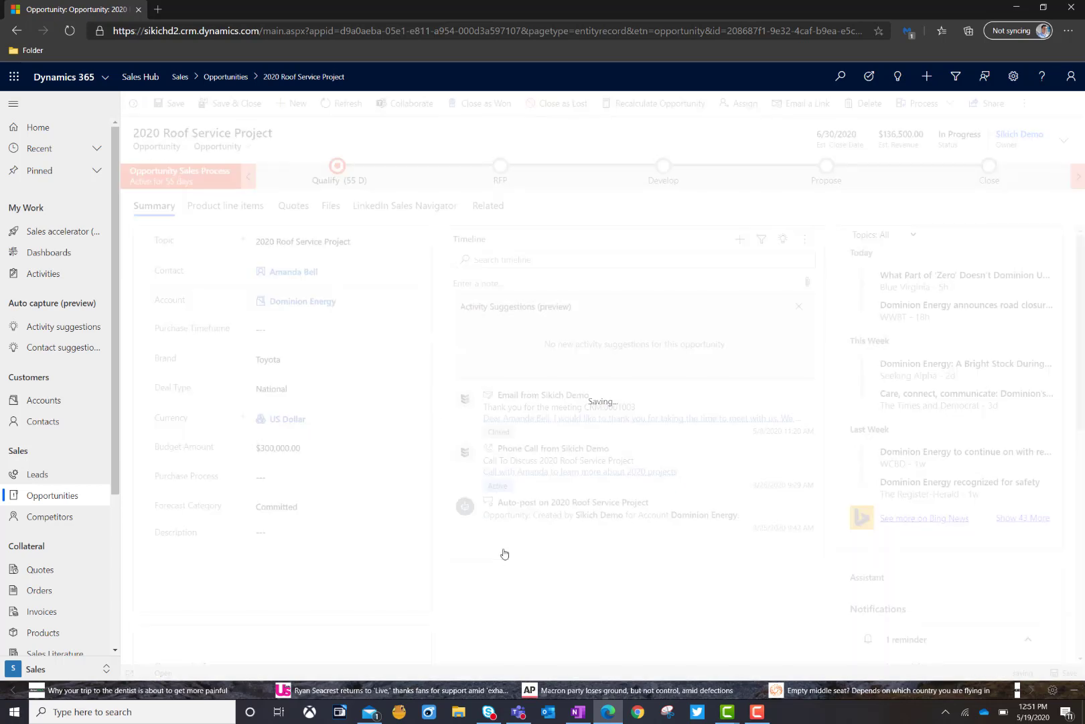